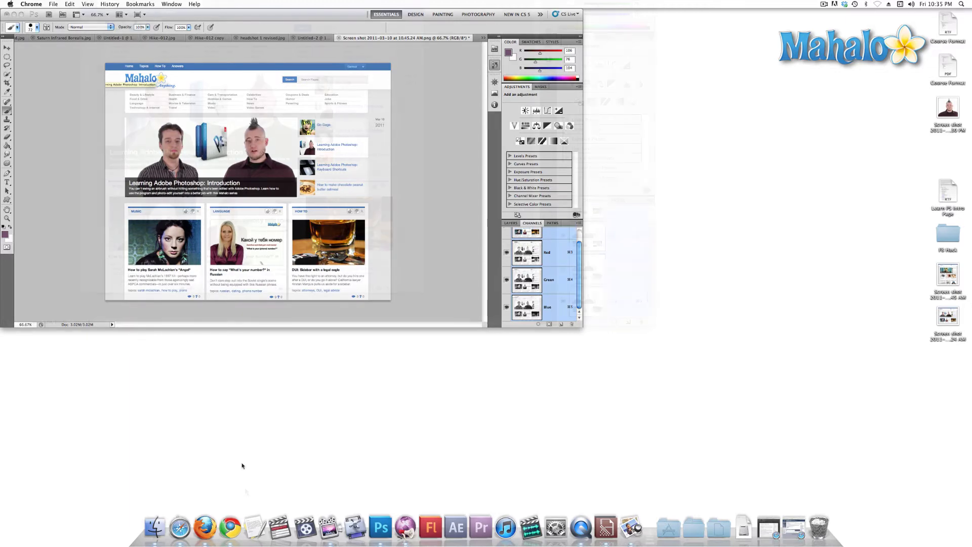
# - Bring up a new Chrome browser window in front of Photoshop
pyautogui.click(230, 527)
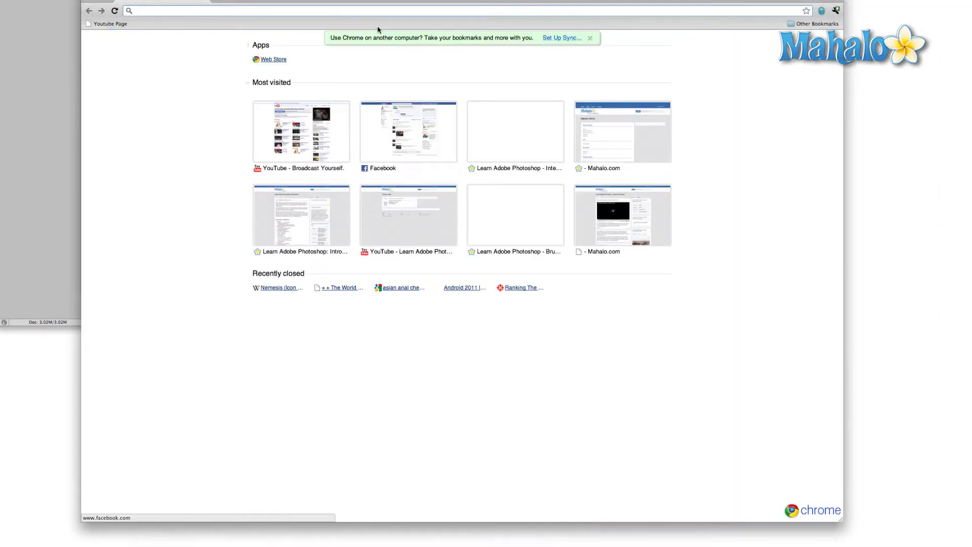
# - Search for 'dragons' and switch to the image results
pyautogui.write('dra')
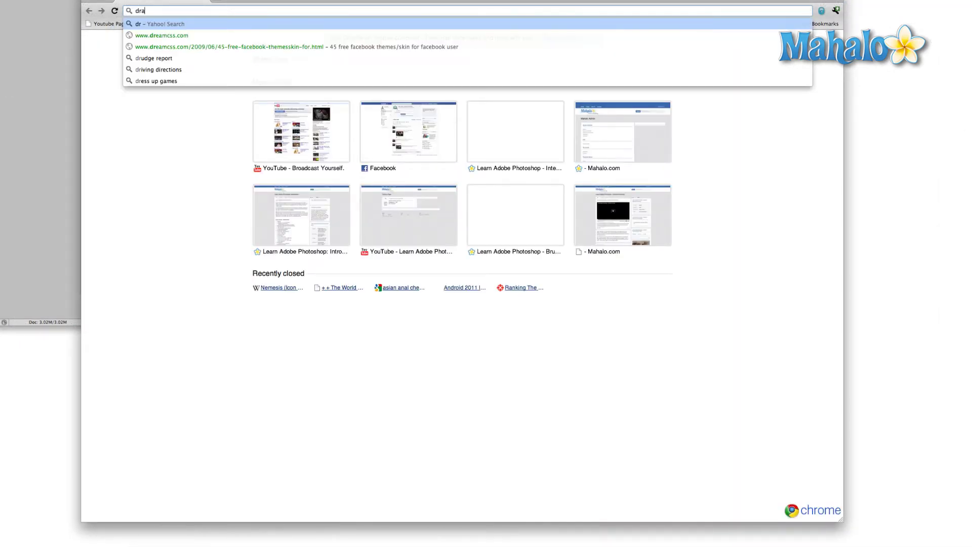
pyautogui.write('gons')
pyautogui.press('Return')
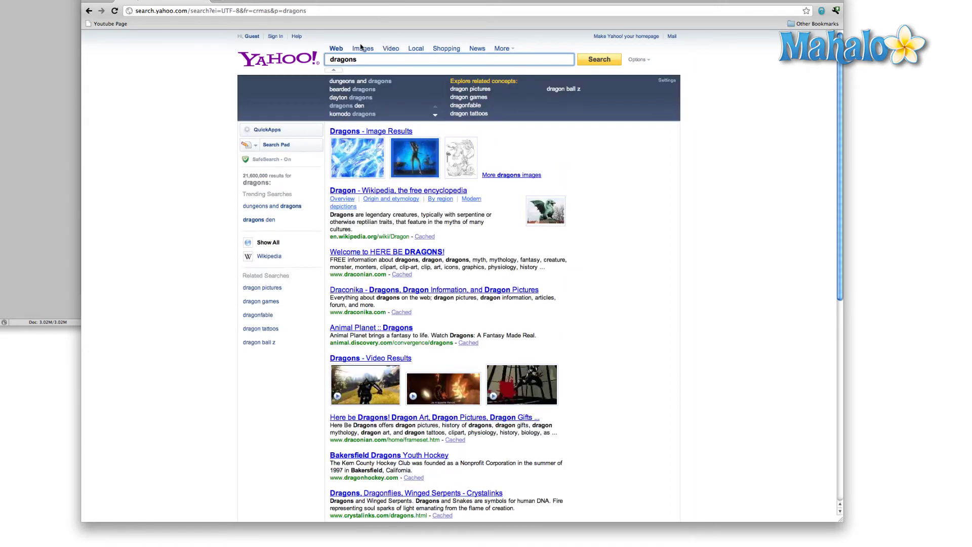
pyautogui.click(362, 48)
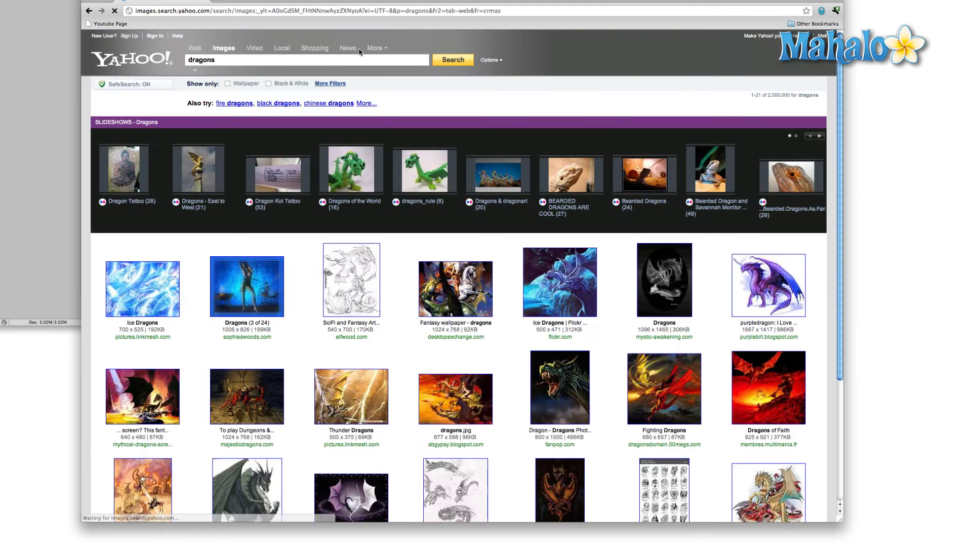
# - Open the Dragons Den dragon image's page, then return to the dragon results
pyautogui.scroll(-3, 367, 312)
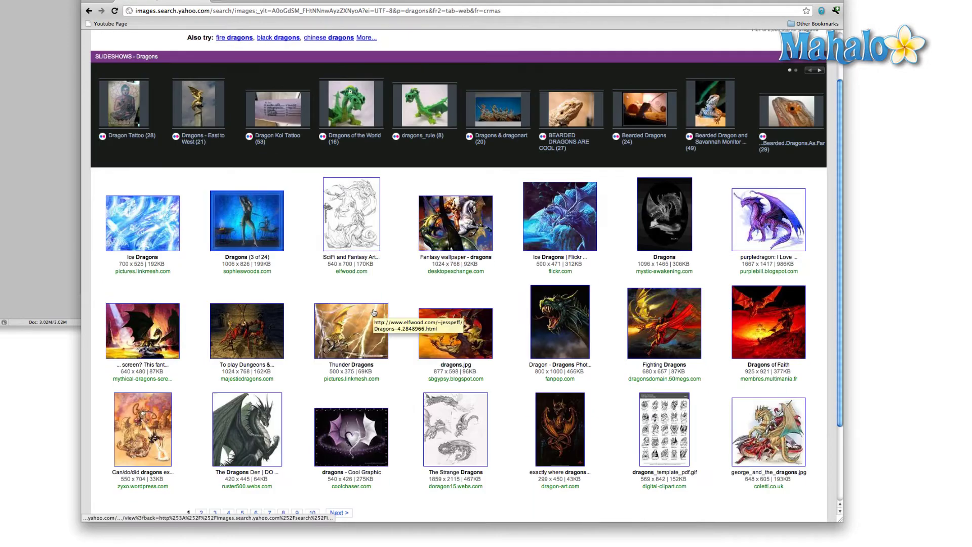
pyautogui.scroll(-5, 374, 313)
pyautogui.click(373, 312)
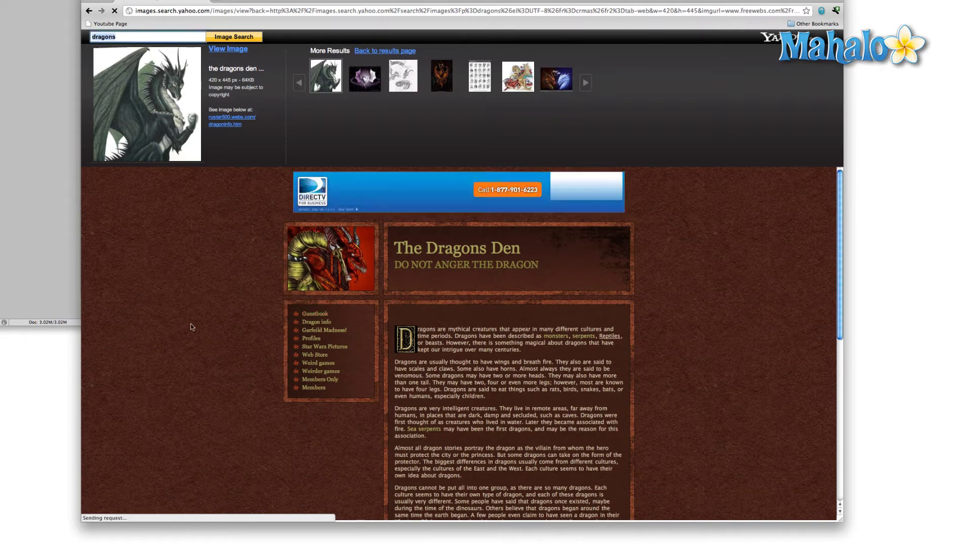
pyautogui.scroll(-10, 187, 326)
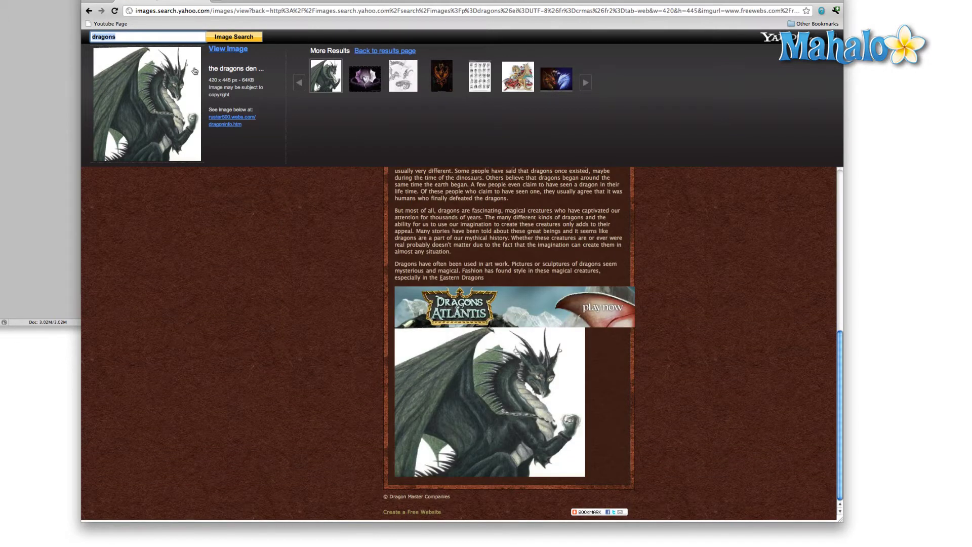
pyautogui.click(88, 11)
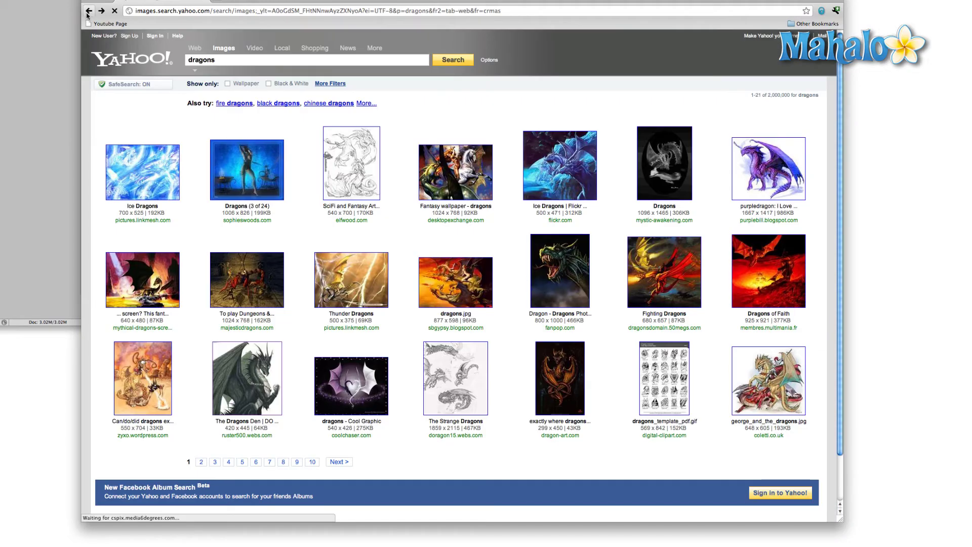
pyautogui.scroll(-2, 389, 314)
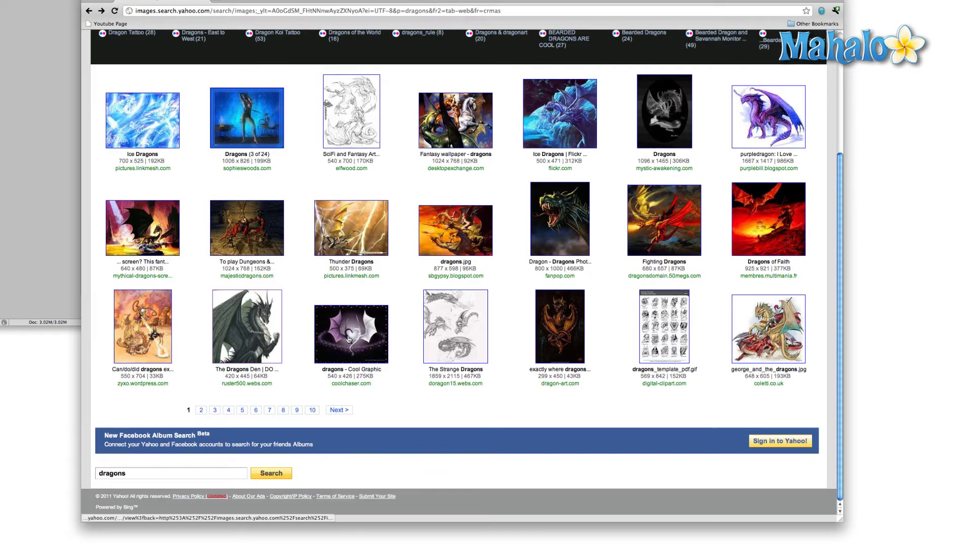
# - View the snarling dragon head image, go back, and jump to results page 5
pyautogui.click(567, 219)
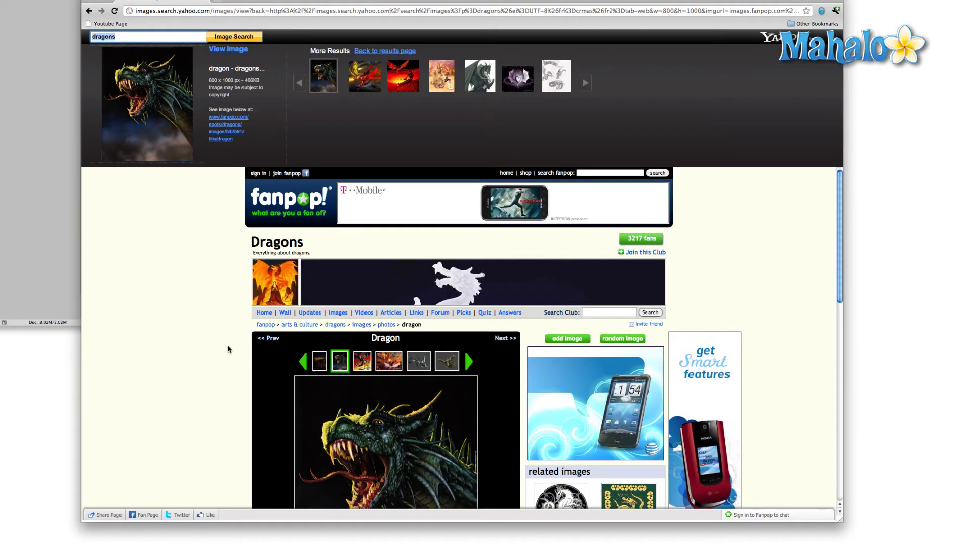
pyautogui.scroll(-5, 228, 349)
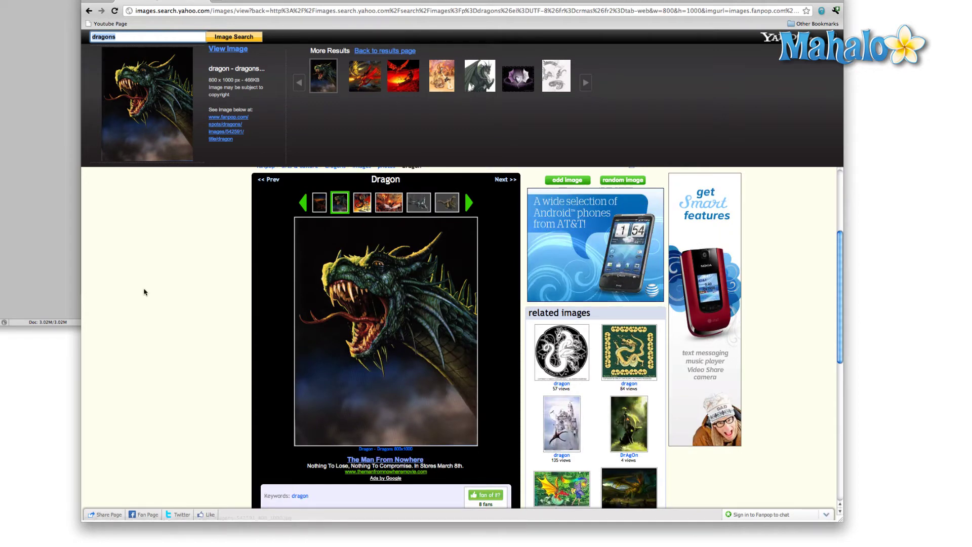
pyautogui.scroll(5, 144, 292)
pyautogui.press('super+bracketleft')
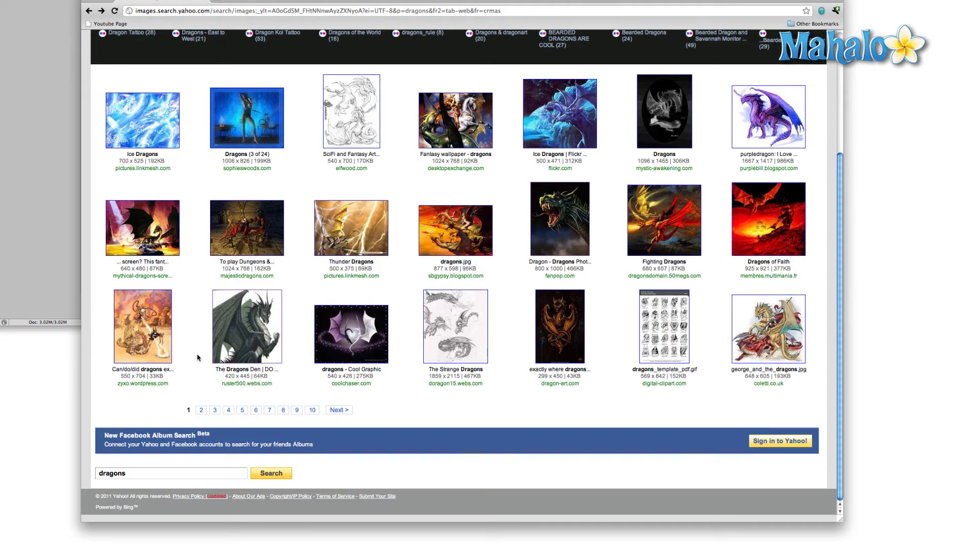
pyautogui.click(242, 412)
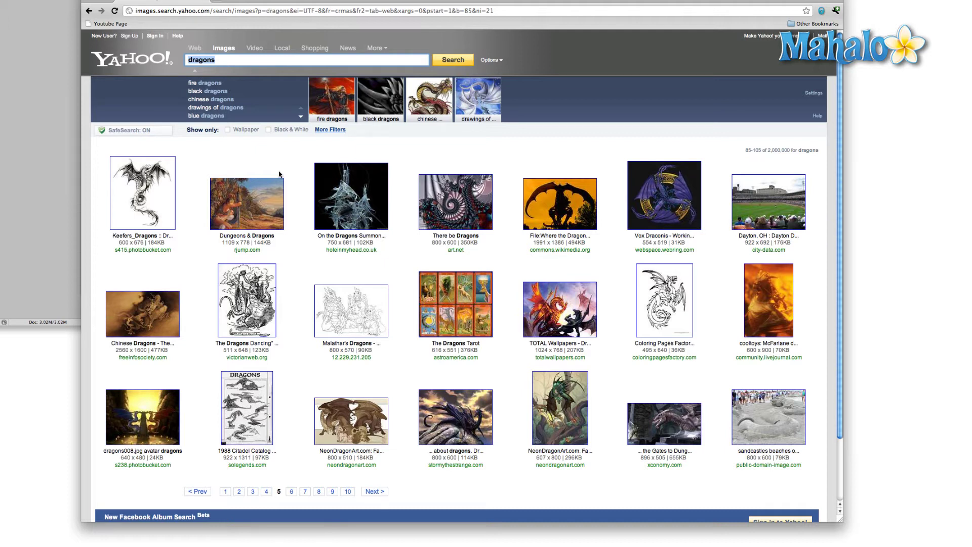
# - Search images for 'construction equipment' and view the mini excavator at full size
pyautogui.write('constructio')
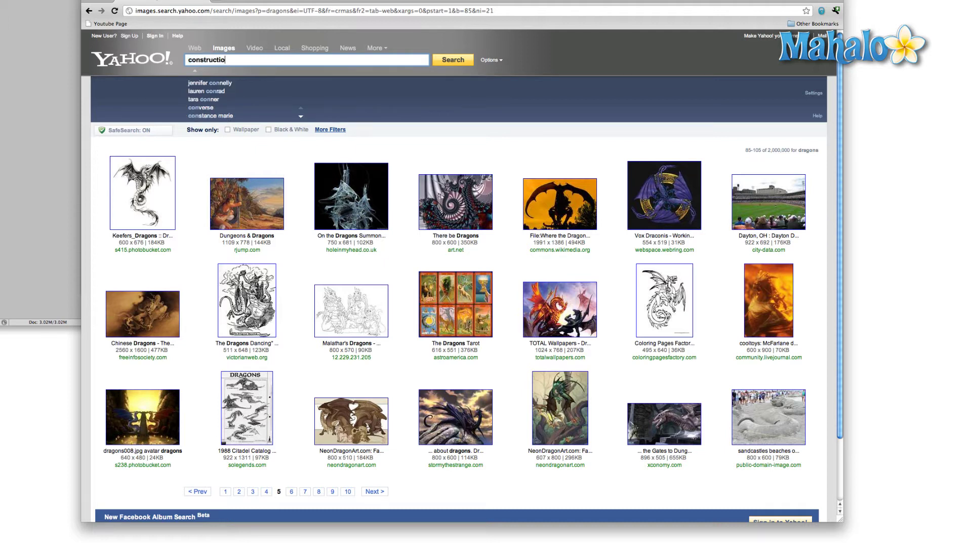
pyautogui.write('n equip')
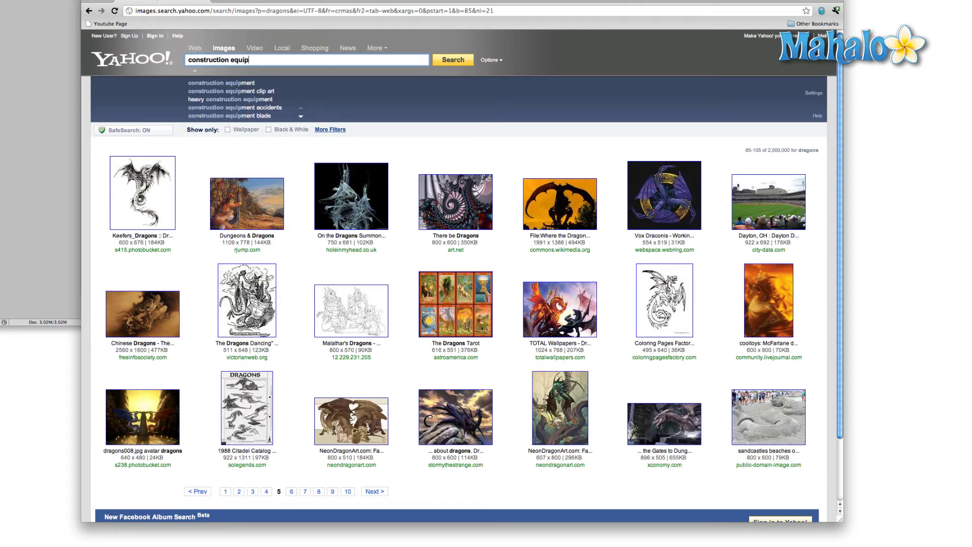
pyautogui.write('ment')
pyautogui.press('Return')
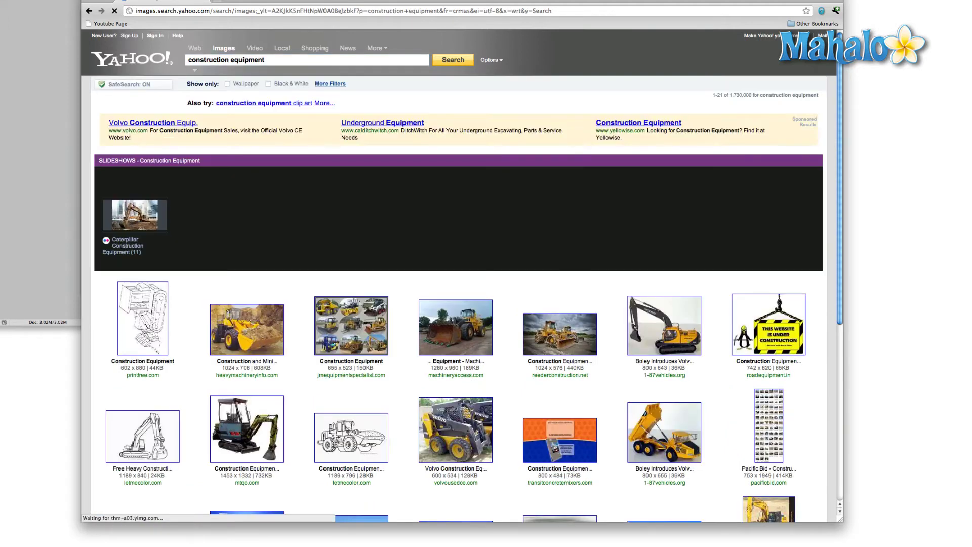
pyautogui.click(270, 421)
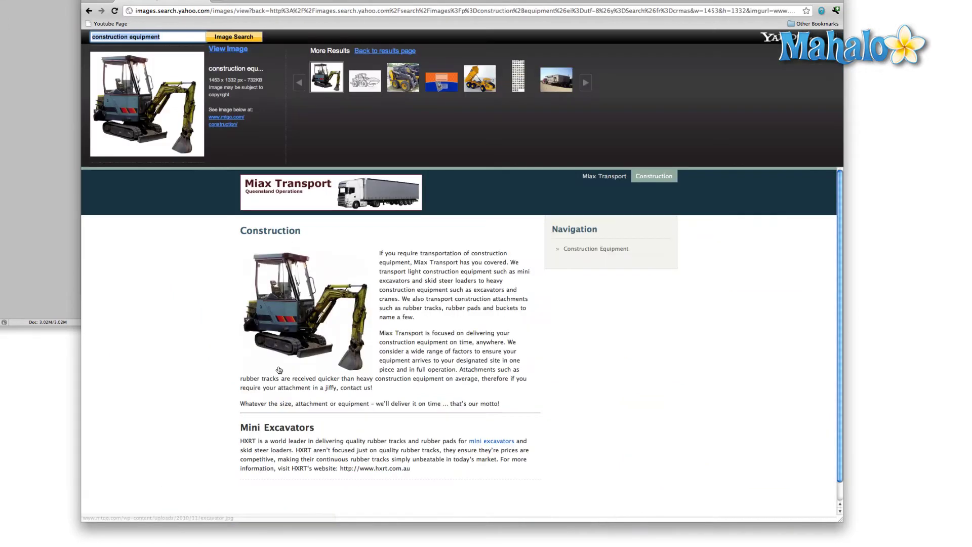
pyautogui.click(345, 292)
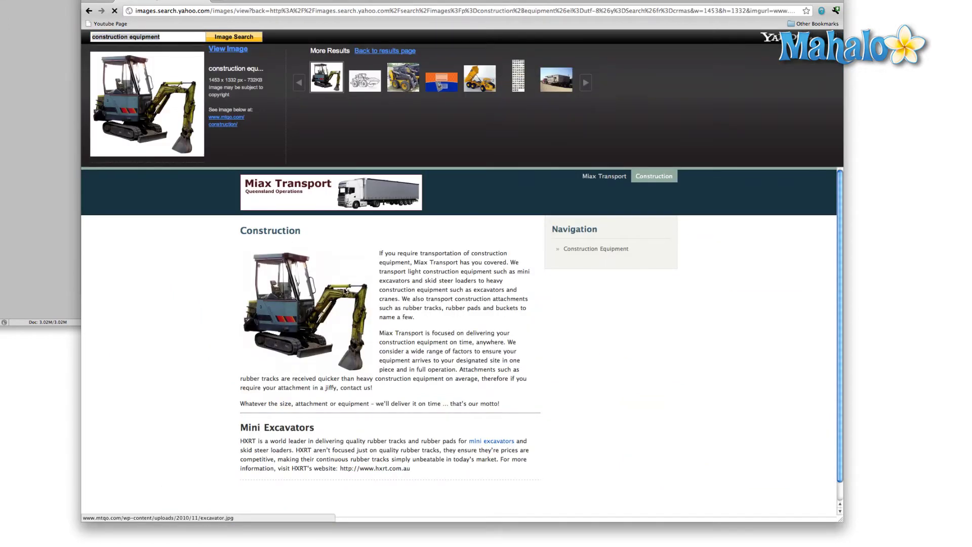
# - Scroll through the full-size excavator image and select the current search words
pyautogui.scroll(-3, 434, 403)
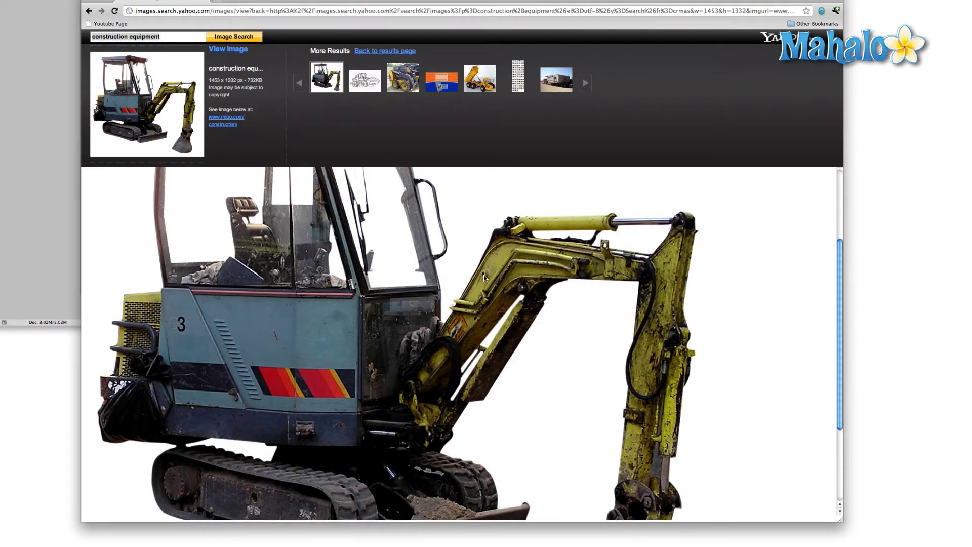
pyautogui.scroll(-3, 621, 285)
pyautogui.scroll(3, 473, 283)
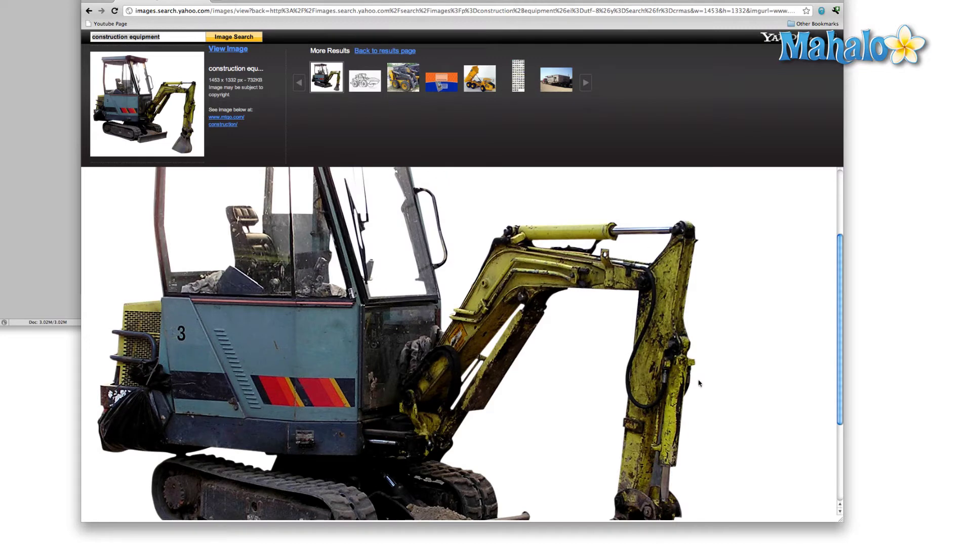
pyautogui.scroll(-3, 698, 383)
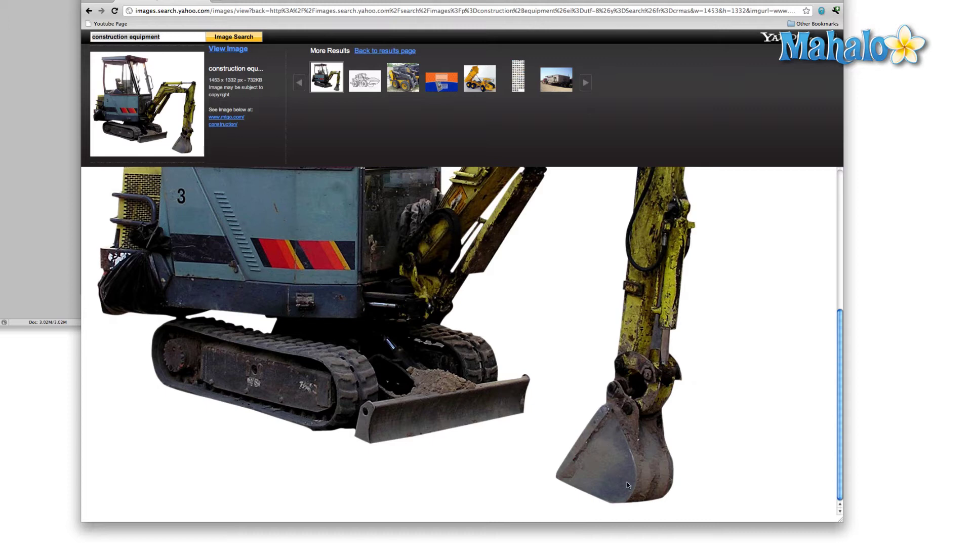
pyautogui.scroll(5, 384, 366)
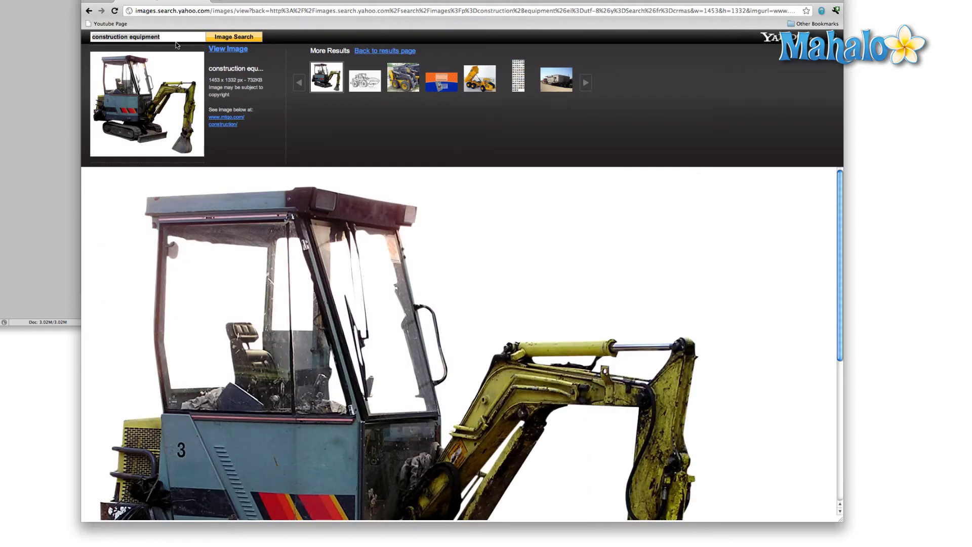
pyautogui.moveTo(175, 38); pyautogui.dragTo(9, 37)
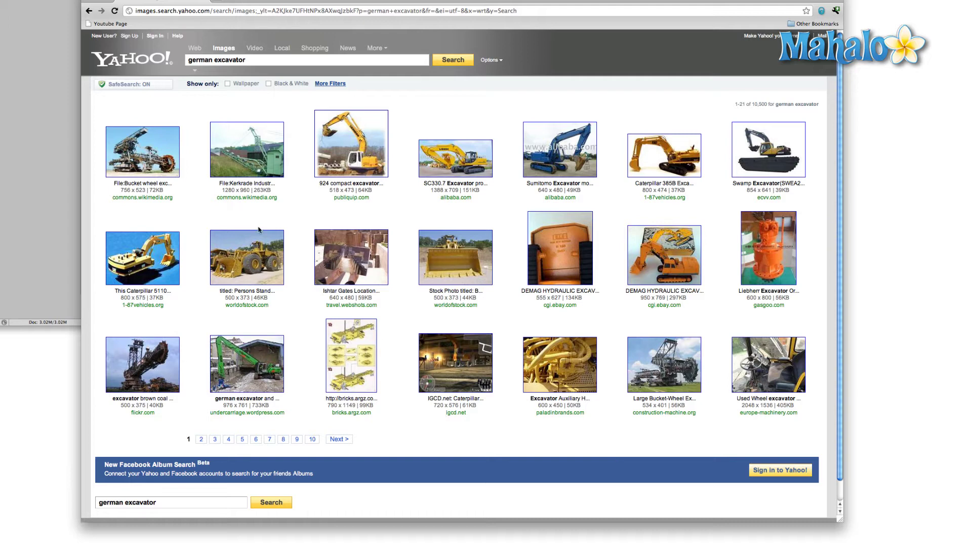
# - View the bucket-wheel excavator full size, go back to results, and open page 5
pyautogui.click(145, 163)
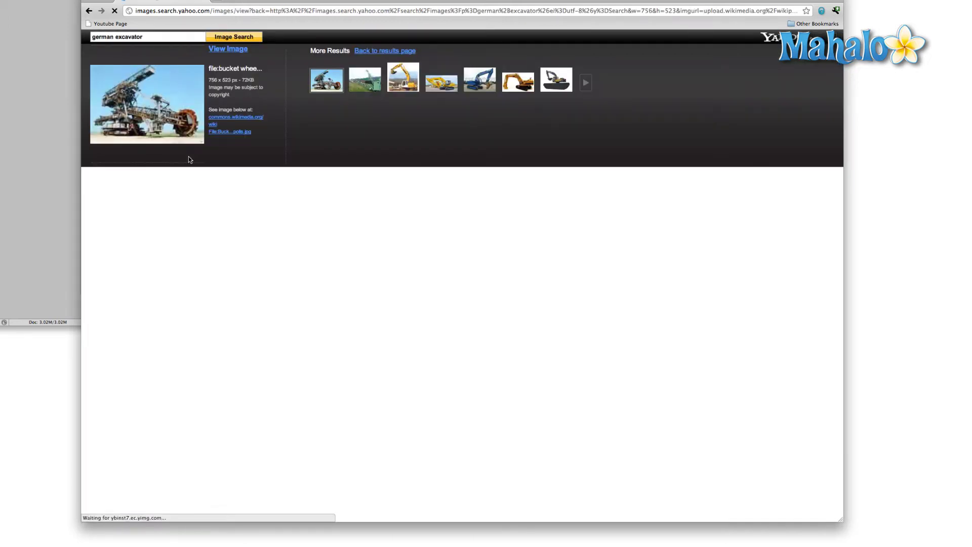
pyautogui.click(178, 139)
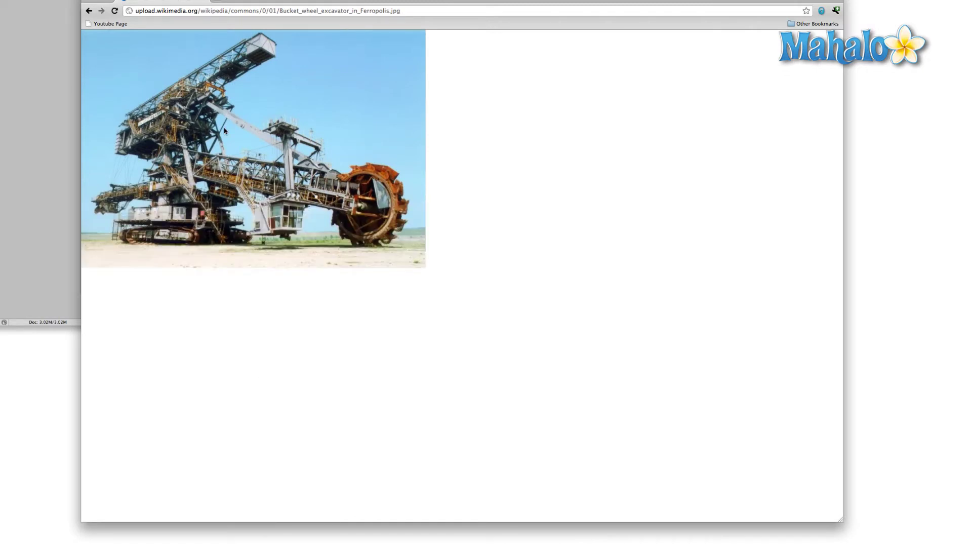
pyautogui.click(87, 11)
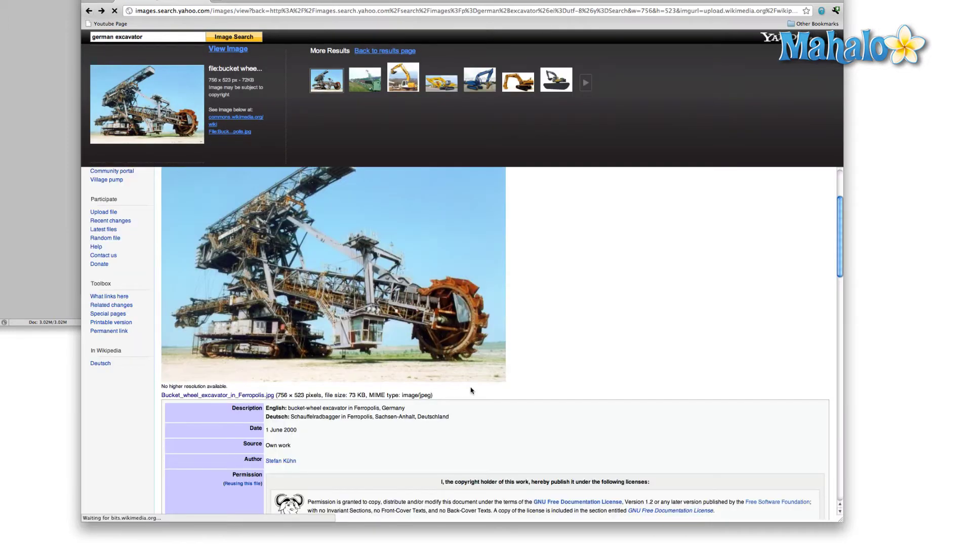
pyautogui.click(90, 11)
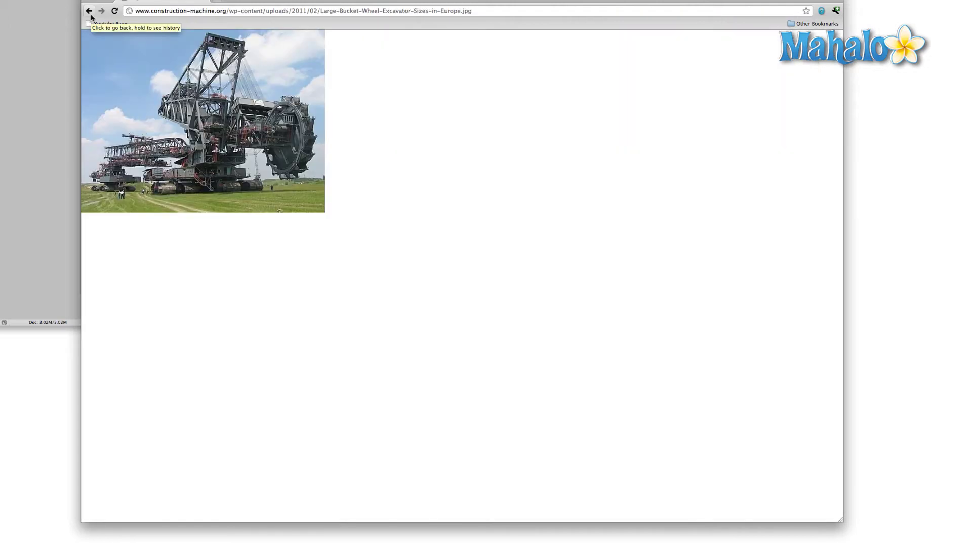
pyautogui.click(89, 11)
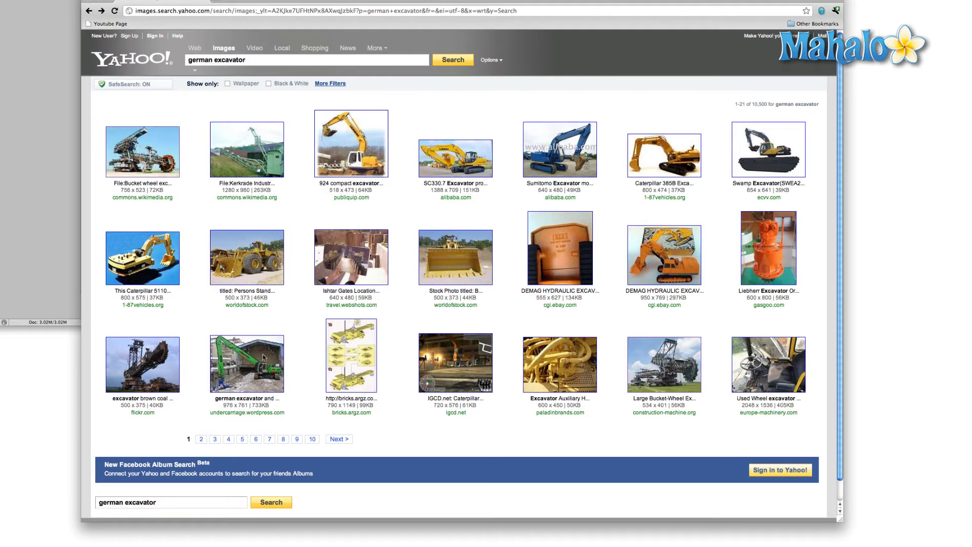
pyautogui.click(242, 439)
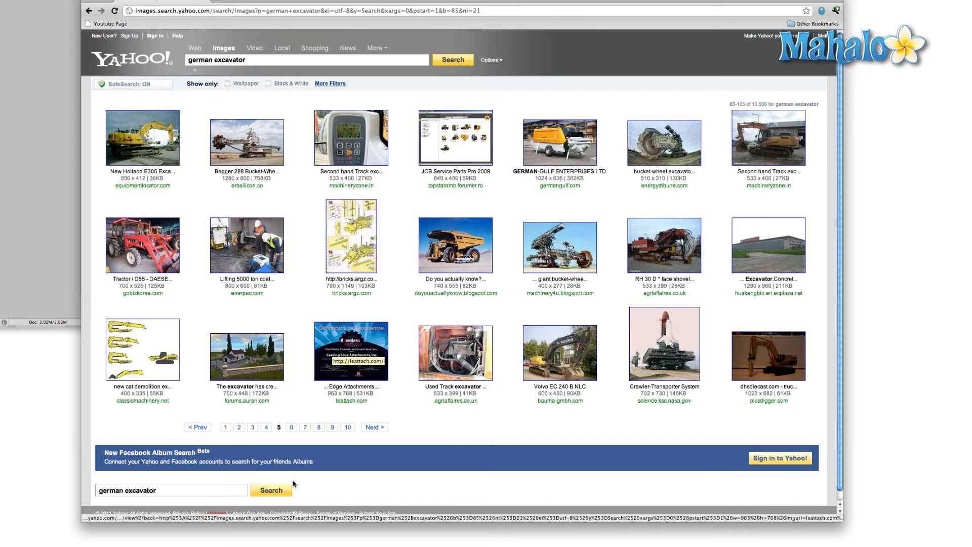
# - Launch a blank TextEdit note, enlarge it and move it aside of the results
pyautogui.click(261, 546)
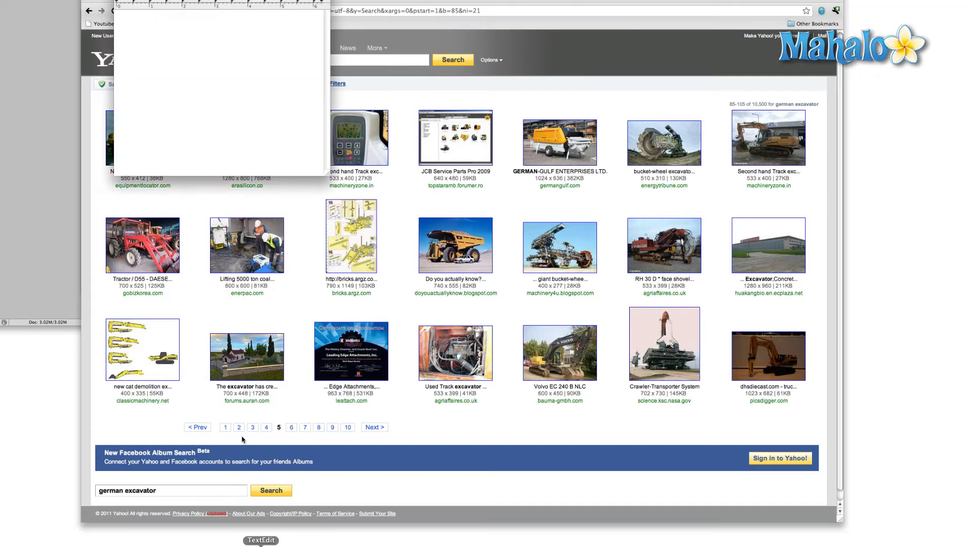
pyautogui.moveTo(328, 177); pyautogui.dragTo(482, 470)
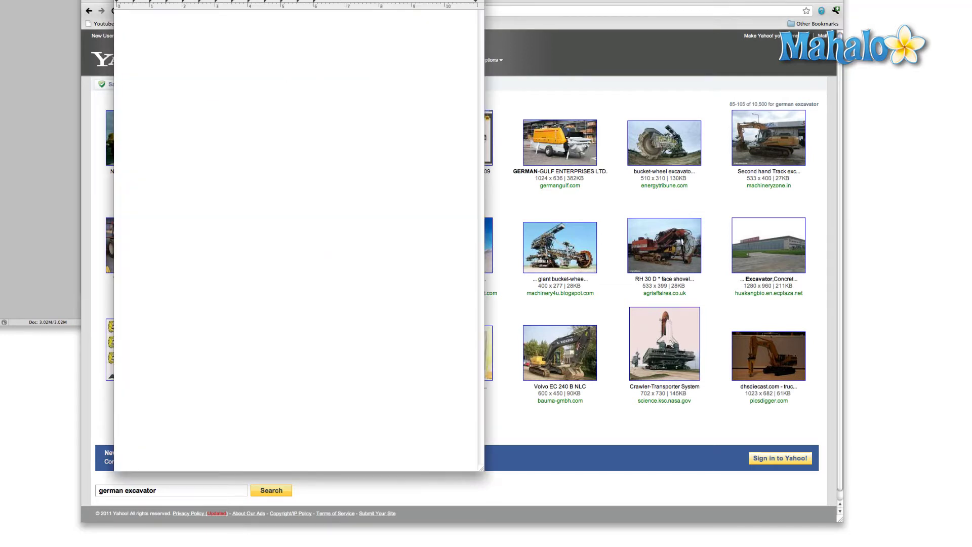
pyautogui.moveTo(314, 0); pyautogui.dragTo(492, 0)
# - Type 'Themes:' with lines Big angry dragon, very mechanical and unfeeling
pyautogui.write('Themes:  ')
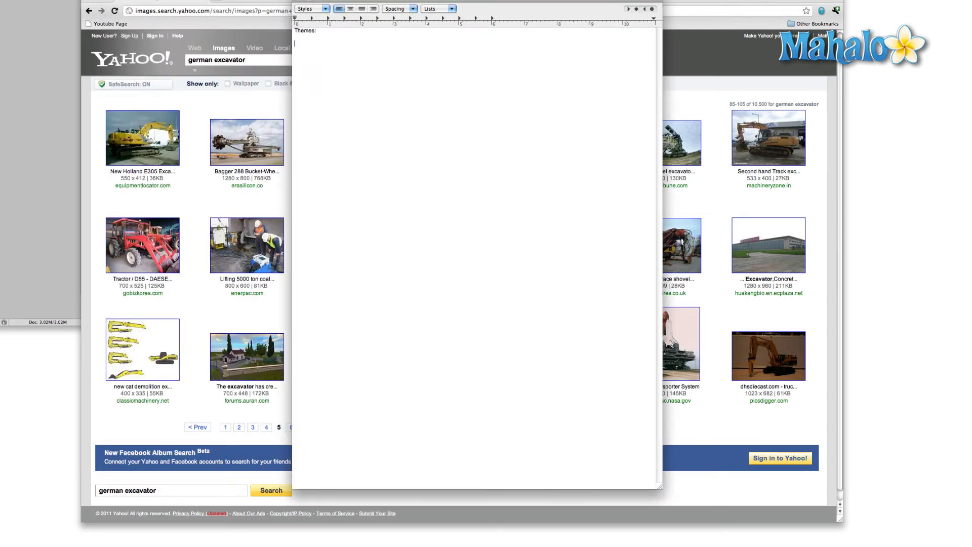
pyautogui.write('Big ')
pyautogui.write('ang')
pyautogui.write('ry d')
pyautogui.write('ragon  ')
pyautogui.write('very ')
pyautogui.write('mechanical')
pyautogui.press('Return')
pyautogui.press('Return')
pyautogui.write('unfeeling')
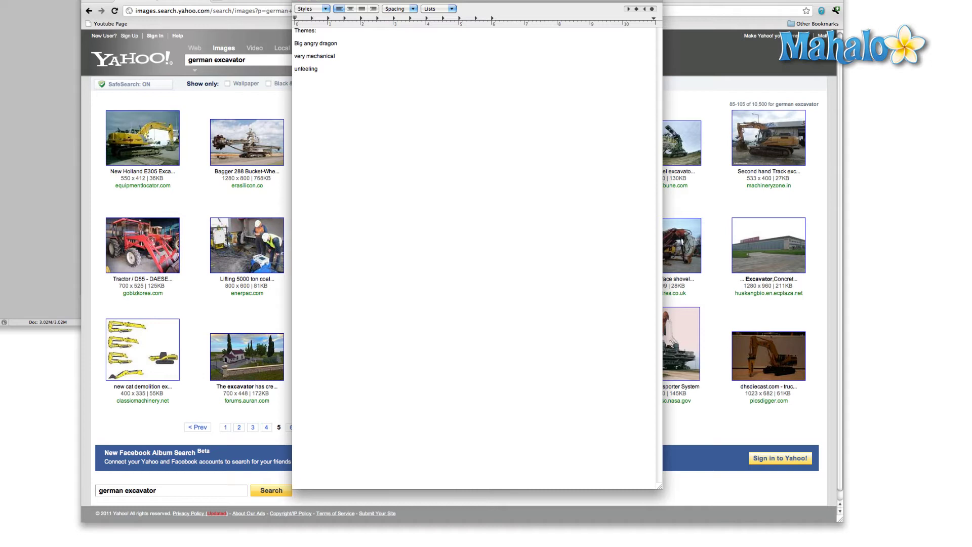
# - Replace the three theme lines with Bank, Secure and '- lock'
pyautogui.hotkey('shift', 'Up')
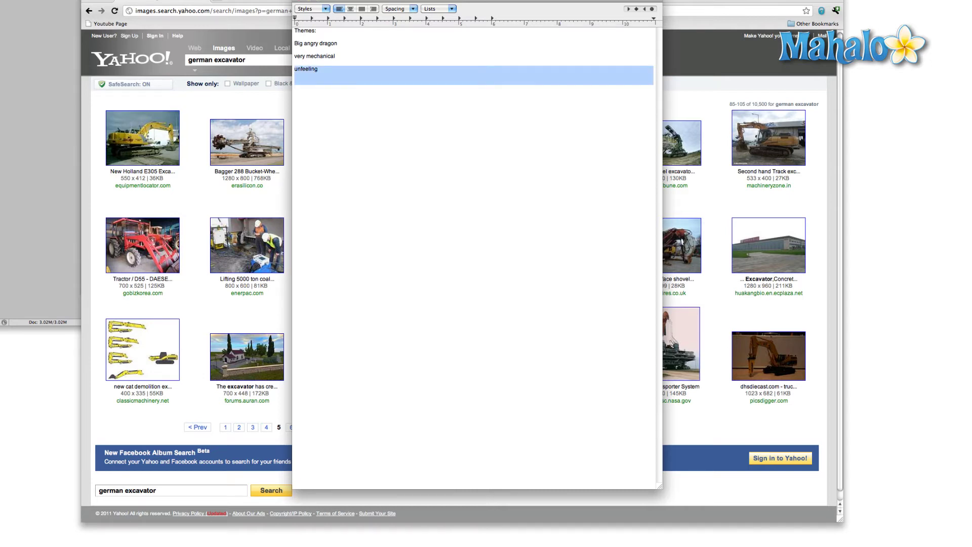
pyautogui.hotkey('shift', 'Up')
pyautogui.hotkey('shift', 'Up')
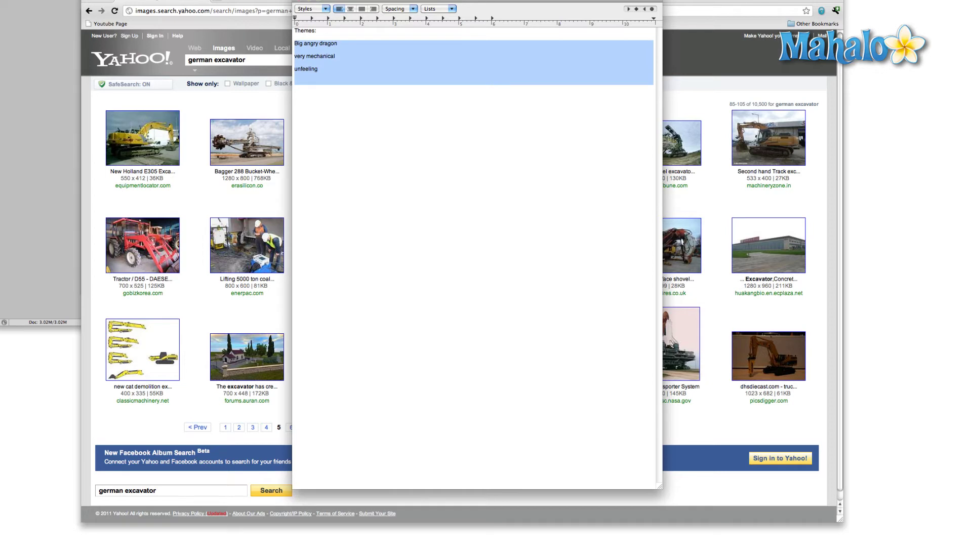
pyautogui.write('Bank')
pyautogui.press('Return')
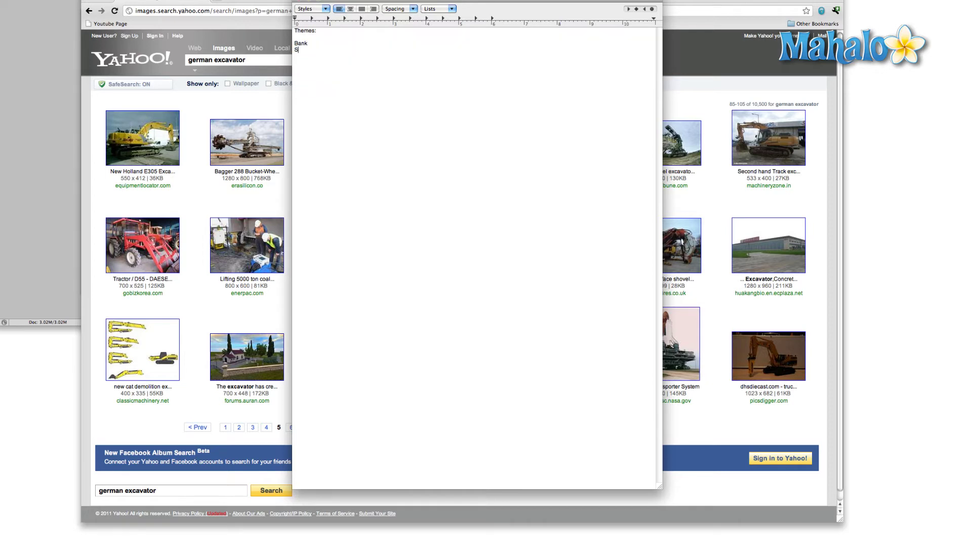
pyautogui.write('Sec')
pyautogui.write('ure')
pyautogui.write('- lo')
pyautogui.write('ck')
pyautogui.press('Return')
# - Type the 'chains' line, correcting the mistyped letters along the way
pyautogui.write('chia')
pyautogui.press('BackSpace')
pyautogui.press('BackSpace')
pyautogui.write('so')
pyautogui.press('BackSpace')
pyautogui.write('in')
pyautogui.press('BackSpace')
pyautogui.press('BackSpace')
pyautogui.press('BackSpace')
pyautogui.write('a')
pyautogui.write('inc')
pyautogui.write('fot')
pyautogui.write('tr')
pyautogui.press('BackSpace')
pyautogui.press('BackSpace')
pyautogui.write('r')
pyautogui.press('BackSpace')
pyautogui.press('BackSpace')
pyautogui.press('BackSpace')
pyautogui.press('BackSpace')
# - Paste fortress and financial system, then add money, green and Blues lines
pyautogui.write('fortress  financial system')
pyautogui.press('Return')
pyautogui.write('money')
pyautogui.press('Return')
pyautogui.press('Return')
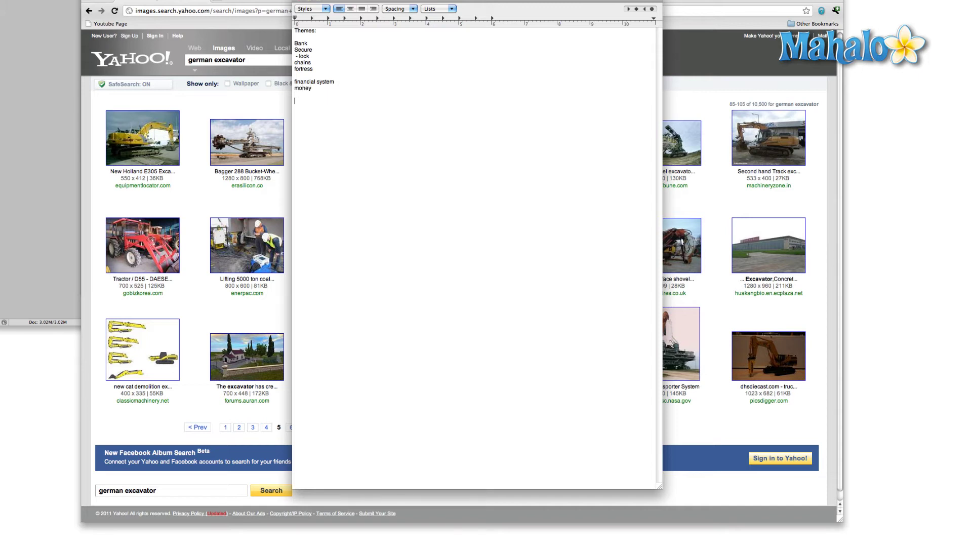
pyautogui.write('green')
pyautogui.press('Return')
pyautogui.write('Blues')
pyautogui.press('Return')
pyautogui.press('Return')
pyautogui.write('re')
pyautogui.press('BackSpace')
pyautogui.press('BackSpace')
pyautogui.press('BackSpace')
# - Replace the 'german excavator' query with 'lock' and run the image search
pyautogui.doubleClick(266, 62)
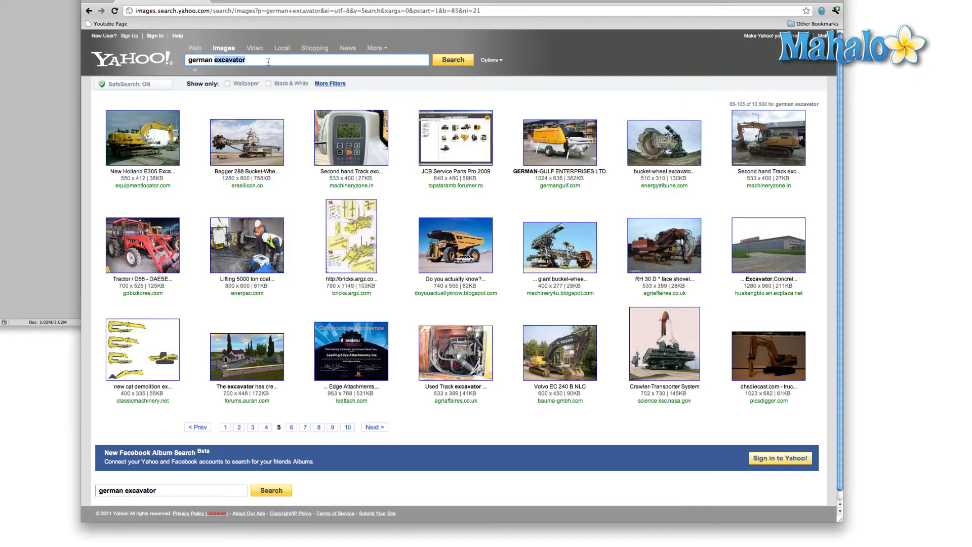
pyautogui.press('super+a')
pyautogui.write('lock')
pyautogui.press('Return')
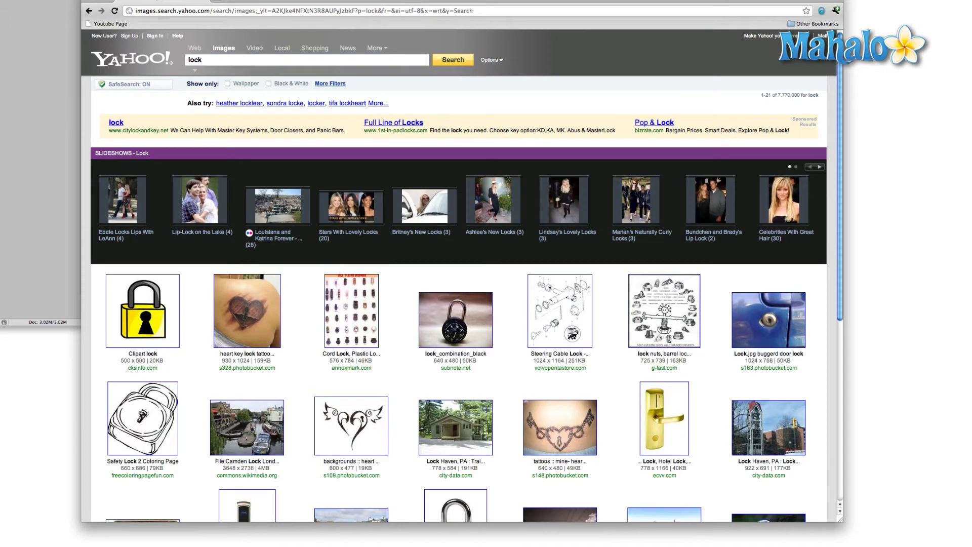
# - Open the fingerprint safe lock image, then return to the lock results
pyautogui.scroll(-1, 430, 262)
pyautogui.scroll(-3, 430, 262)
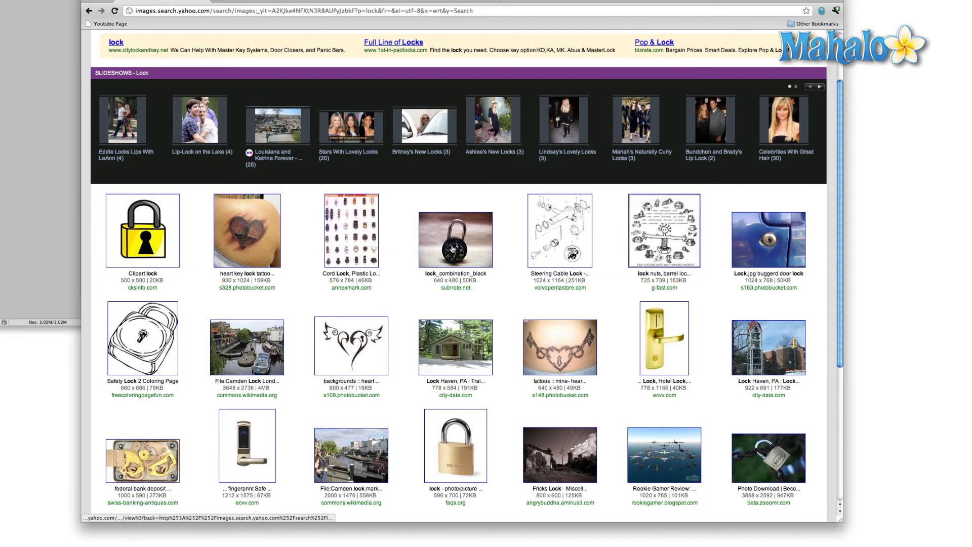
pyautogui.scroll(-9, 452, 248)
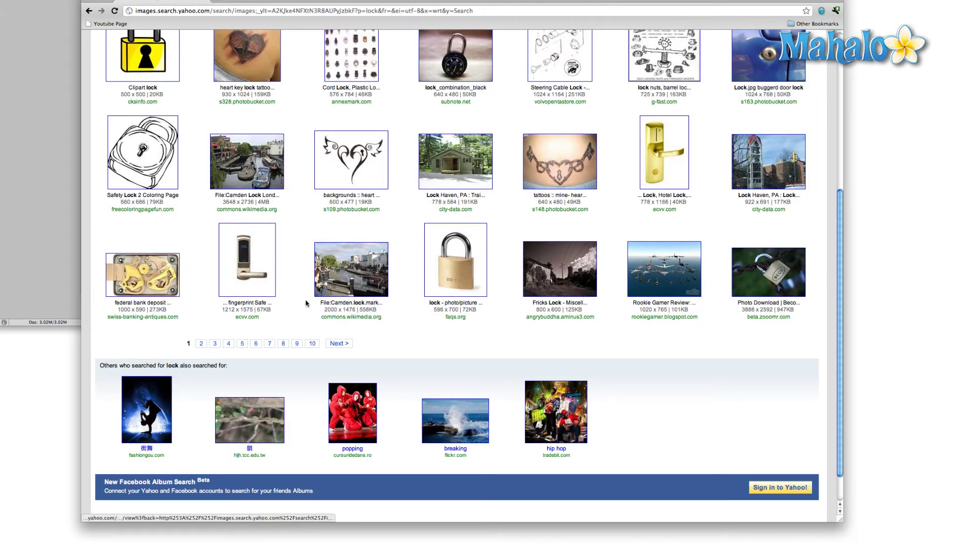
pyautogui.click(244, 266)
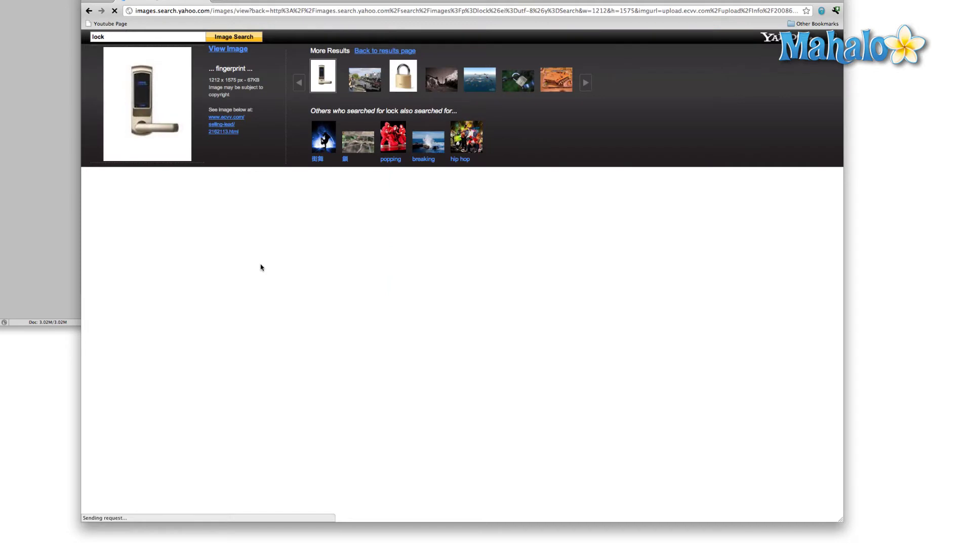
pyautogui.click(89, 11)
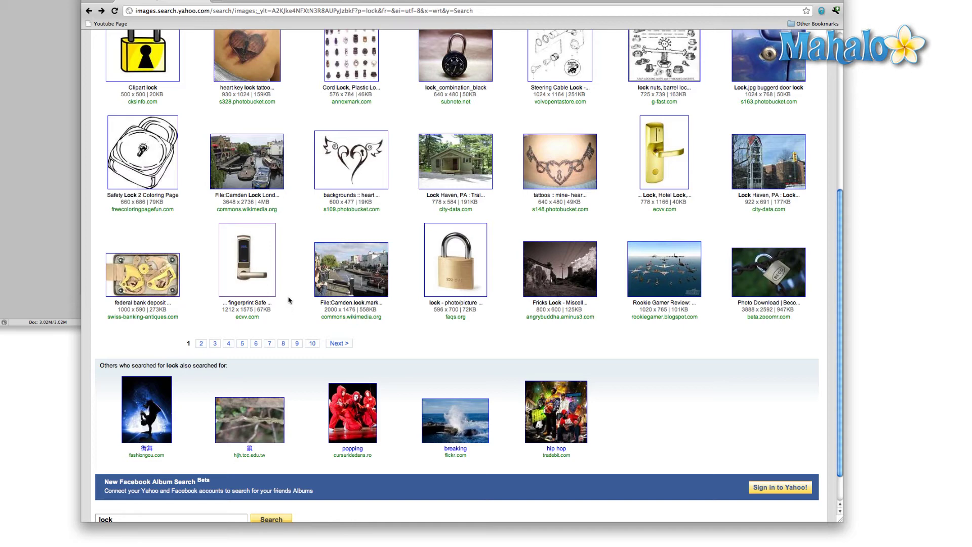
pyautogui.scroll(5, 289, 300)
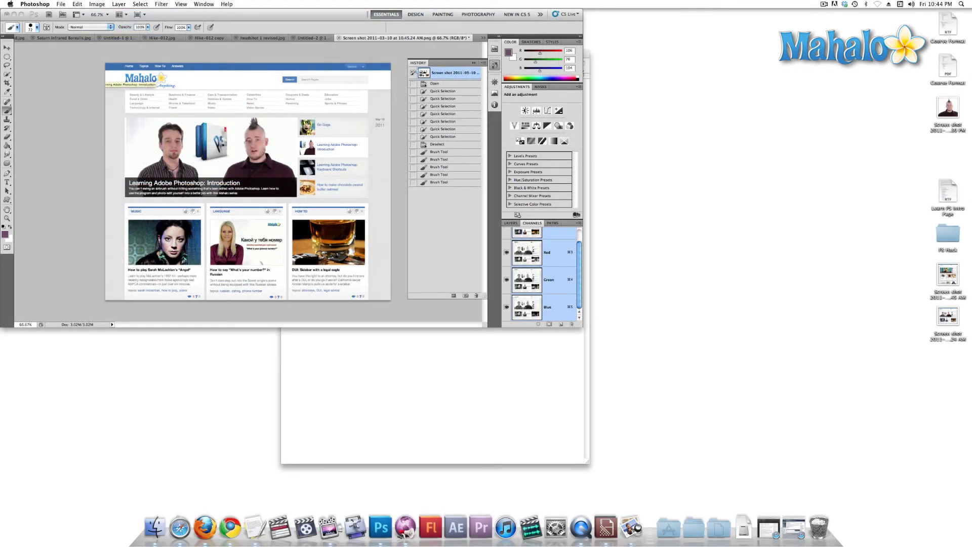
# - Bring the Dragon Thing document forward and show its Layers panel
pyautogui.click(276, 198)
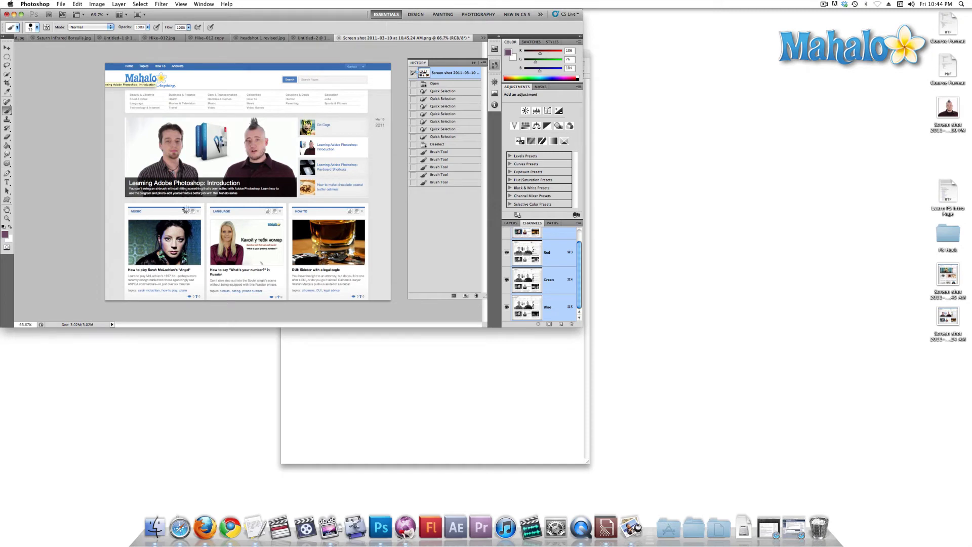
pyautogui.click(476, 295)
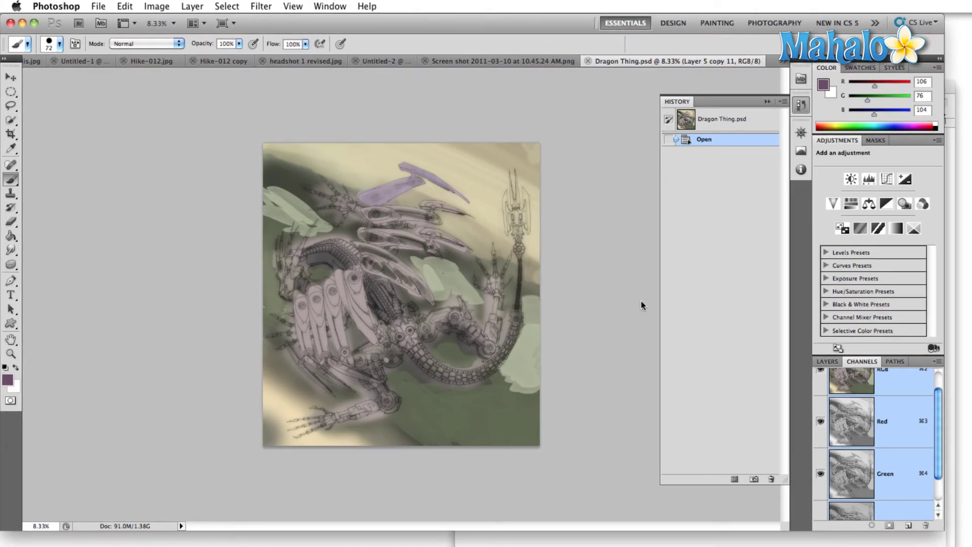
pyautogui.scroll(2, 934, 409)
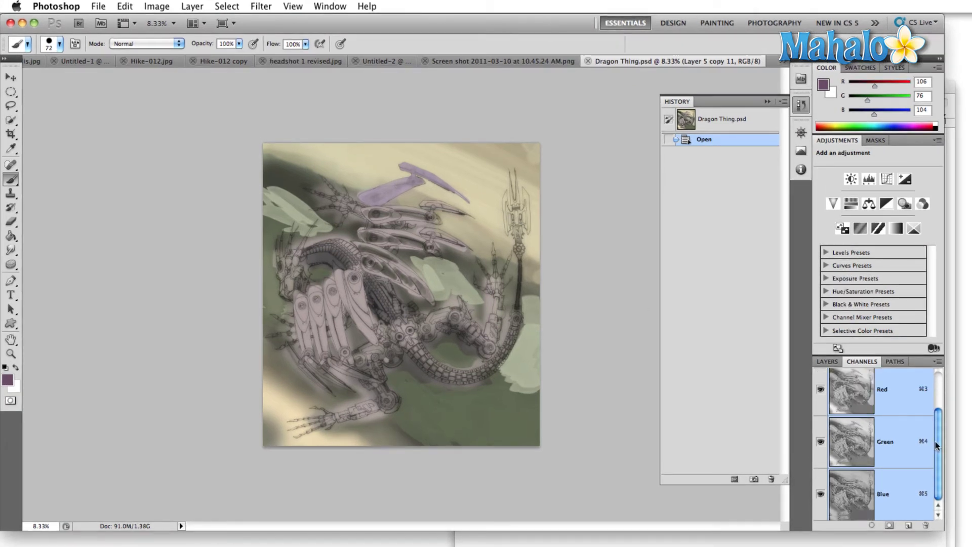
pyautogui.click(836, 361)
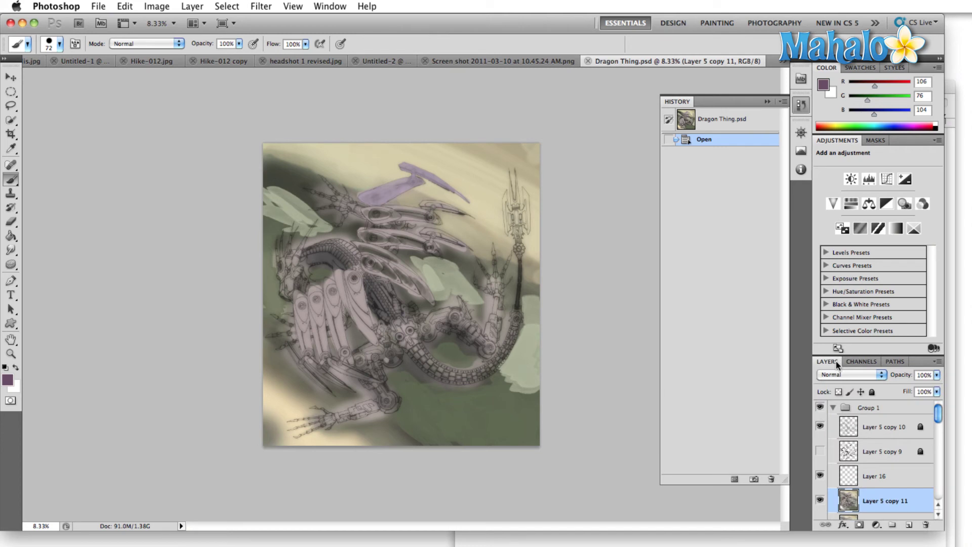
# - Hide Layer 5 copy 10, Layer 11 copy, Group 2 and Layer 6, leaving the line art
pyautogui.click(821, 425)
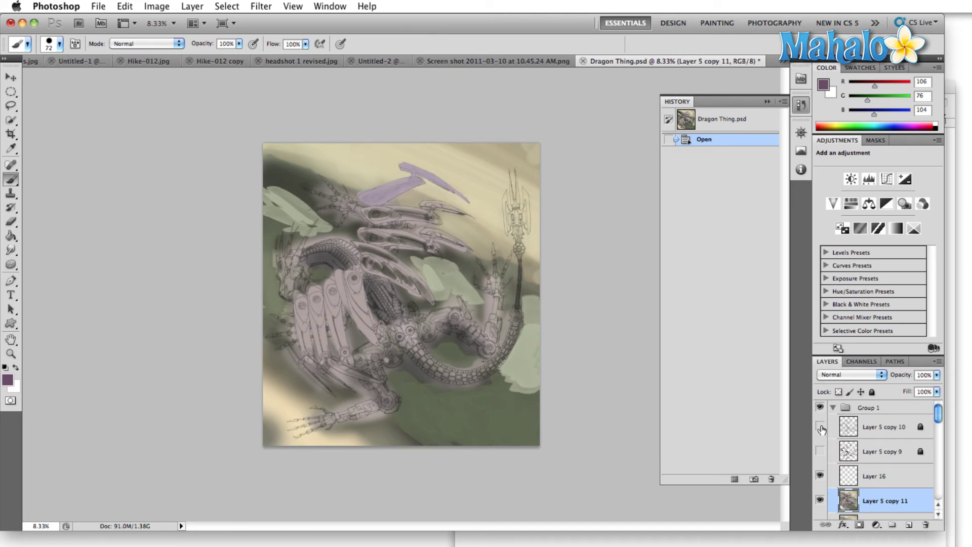
pyautogui.scroll(-2, 822, 429)
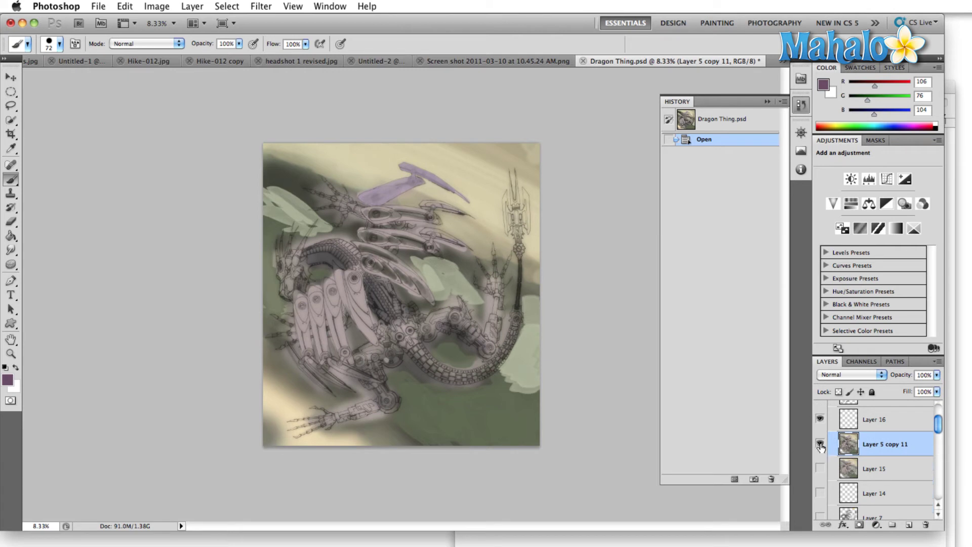
pyautogui.click(821, 445)
pyautogui.click(821, 445)
pyautogui.scroll(-2, 823, 465)
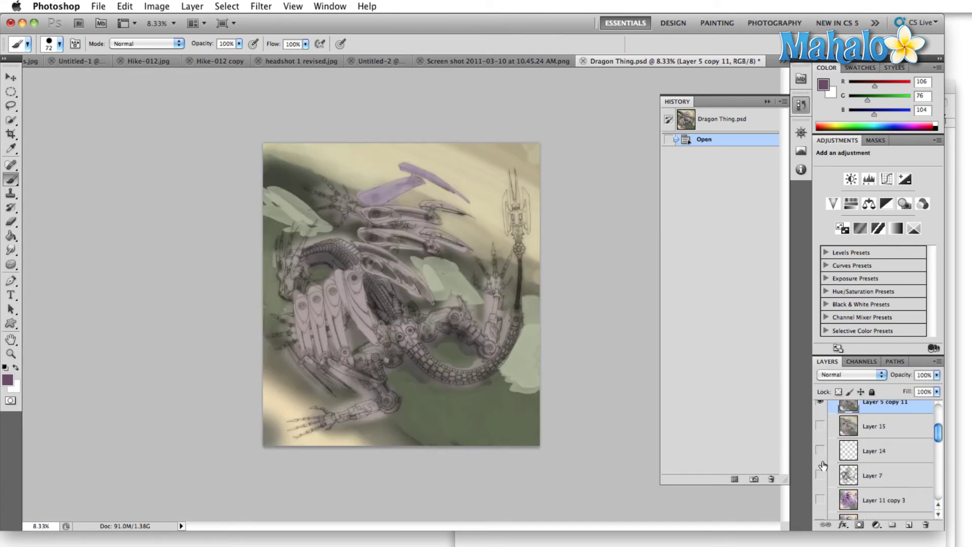
pyautogui.scroll(-4, 823, 465)
pyautogui.click(820, 450)
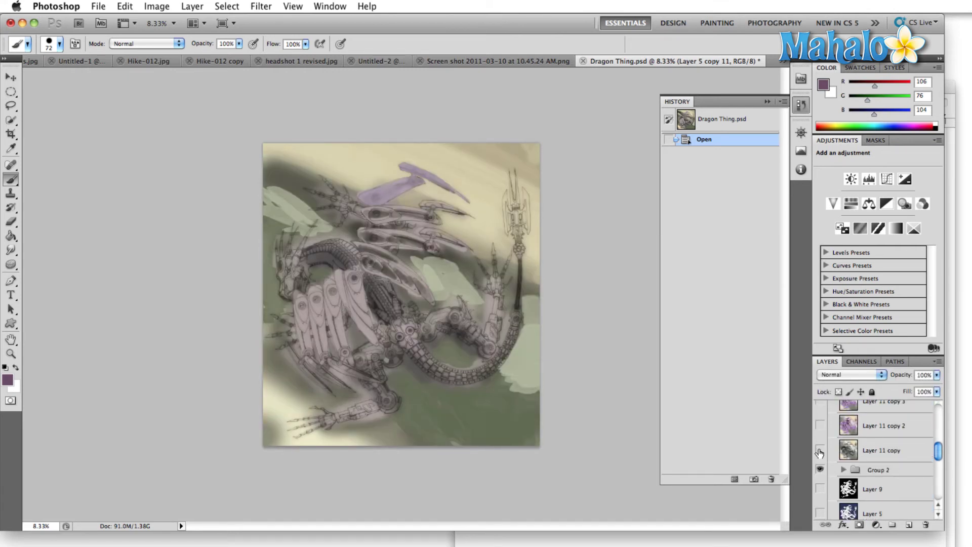
pyautogui.click(820, 469)
pyautogui.scroll(-2, 820, 473)
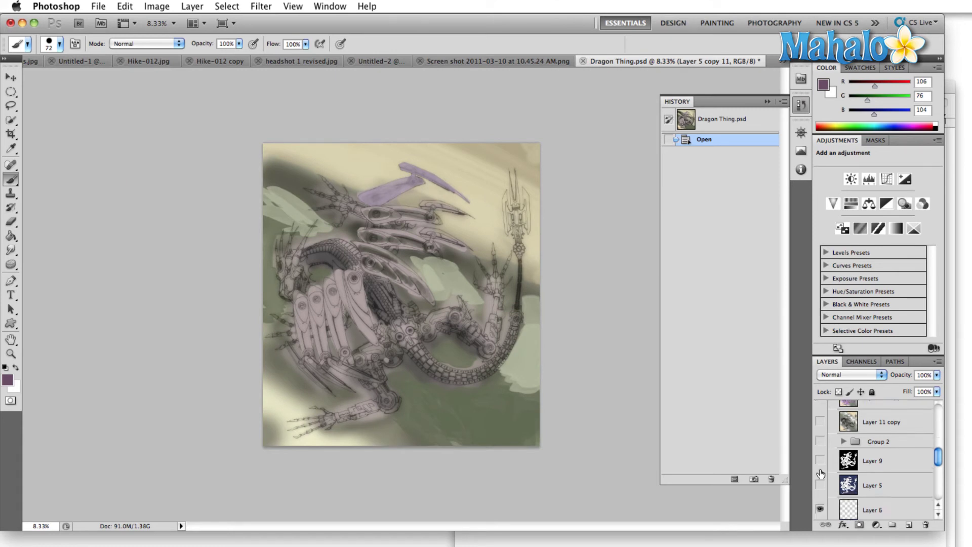
pyautogui.scroll(-3, 821, 461)
pyautogui.click(820, 440)
pyautogui.scroll(-4, 820, 455)
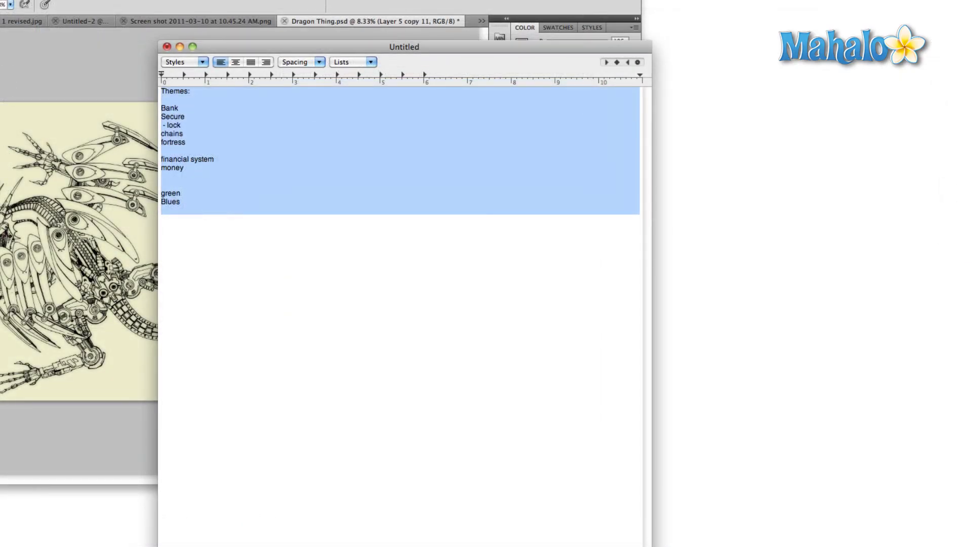
# - Type '4 hours then lunch then 4more', the date Monday 4/30, then 'Goals:' and 'Sunday:'
pyautogui.write('4 hour')
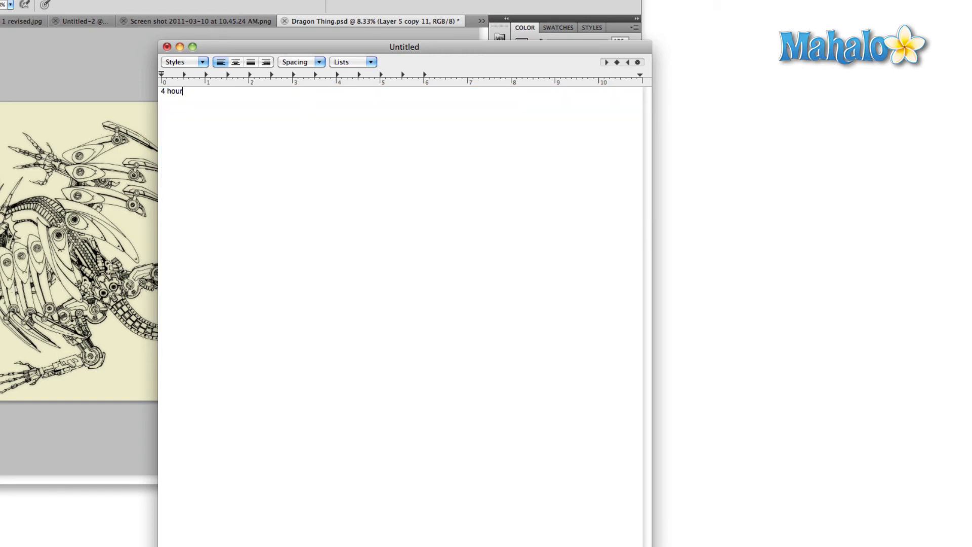
pyautogui.write('s then lunch then 4more')
pyautogui.press('Return')
pyautogui.press('Return')
pyautogui.write('Mondy the ')
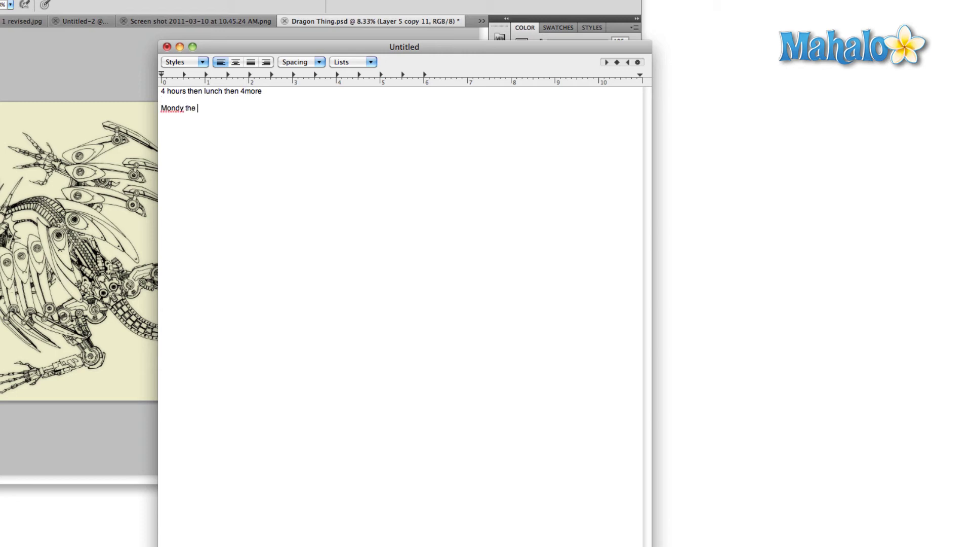
pyautogui.write('30th')
pyautogui.press('Return')
pyautogui.press('BackSpace')
pyautogui.press('BackSpace')
pyautogui.press('BackSpace')
pyautogui.press('BackSpace')
pyautogui.press('BackSpace')
pyautogui.press('BackSpace')
pyautogui.press('BackSpace')
pyautogui.press('BackSpace')
pyautogui.press('BackSpace')
pyautogui.write('4/30')
pyautogui.press('Return')
pyautogui.write('Goals:')
pyautogui.press('Return')
pyautogui.press('Return')
pyautogui.write('Sunday')
pyautogui.write(':')
pyautogui.press('Return')
# - List six goals: syllabi, videos, annotations, course page, a colleague's bio, images to mahalo pages
pyautogui.write('\\1: Go over syllabi')
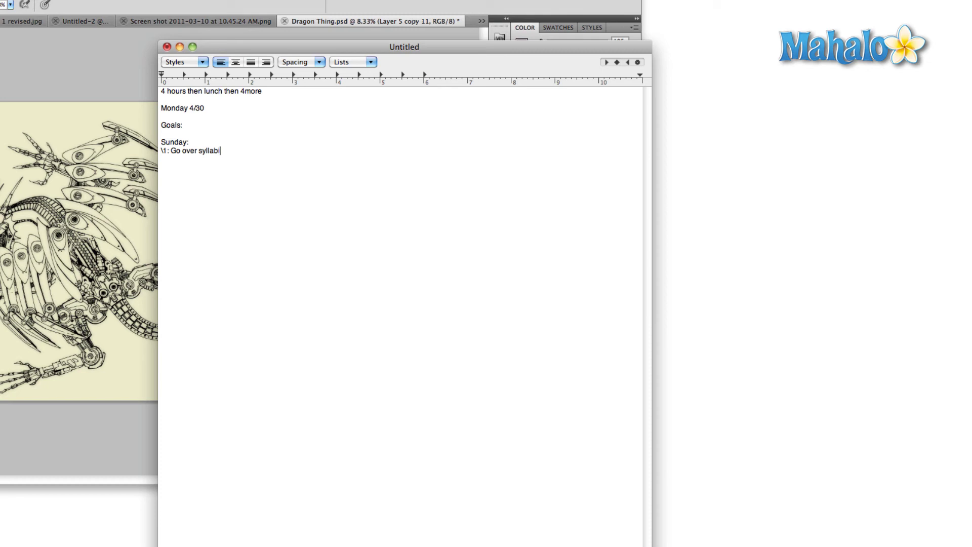
pyautogui.press('Return')
pyautogui.write('2: Upload videos and write descriptions')
pyautogui.press('Return')
pyautogui.write('3. Ann')
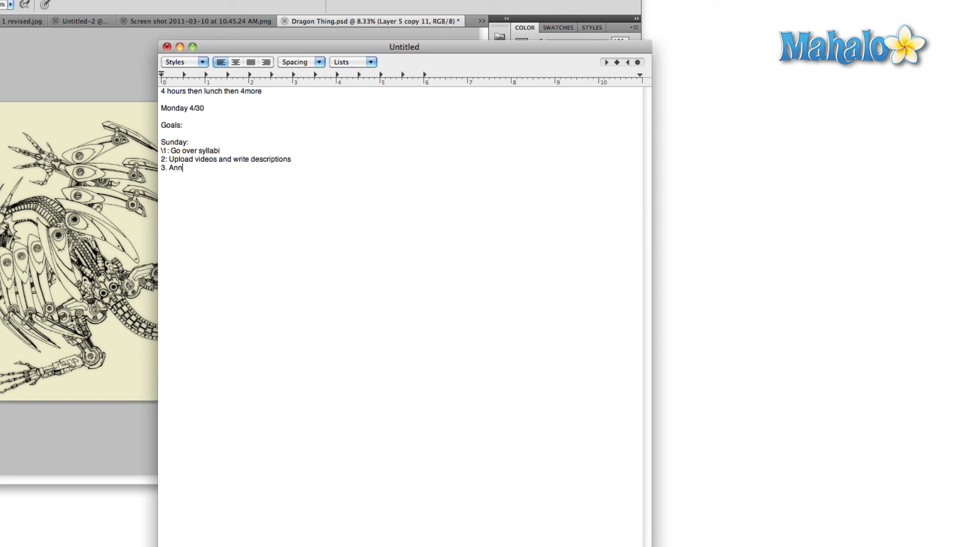
pyautogui.write('otations')
pyautogui.press('Return')
pyautogui.write('4: Update Main course pa')
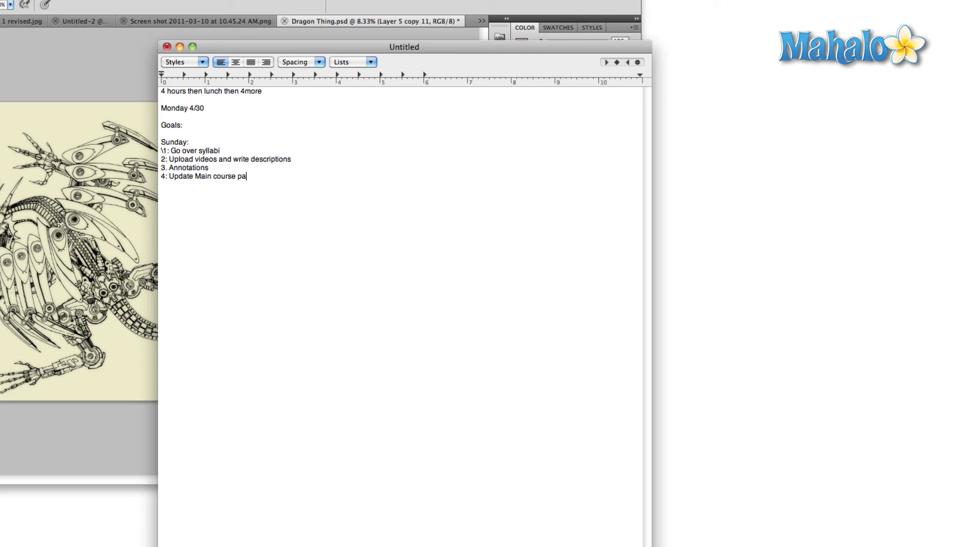
pyautogui.write('ge')
pyautogui.press('Return')
pyautogui.write('5: Add Justins bio and image')
pyautogui.press('Return')
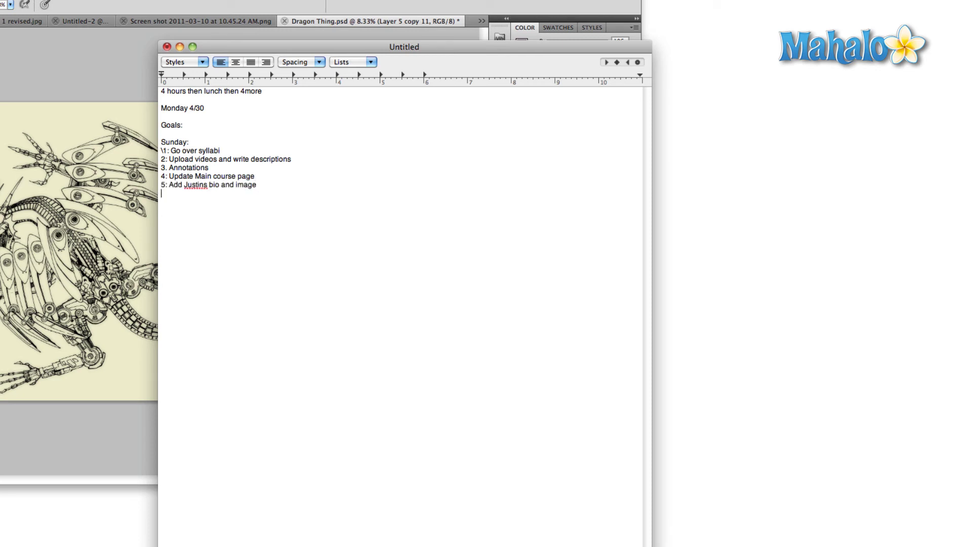
pyautogui.write('6 Images to mahalo pages')
pyautogui.press('shift+super+Left')
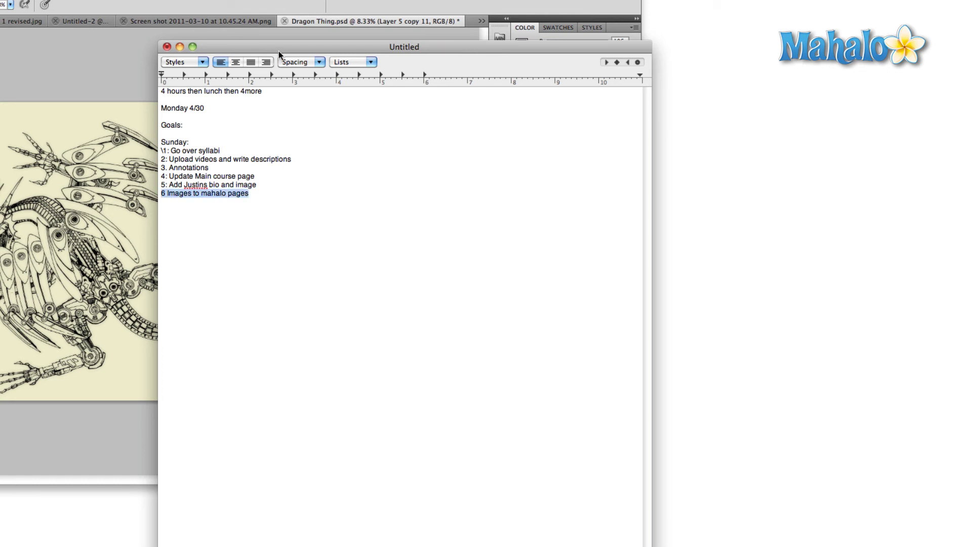
# - Strike through the sixth goal line
pyautogui.click(193, 62)
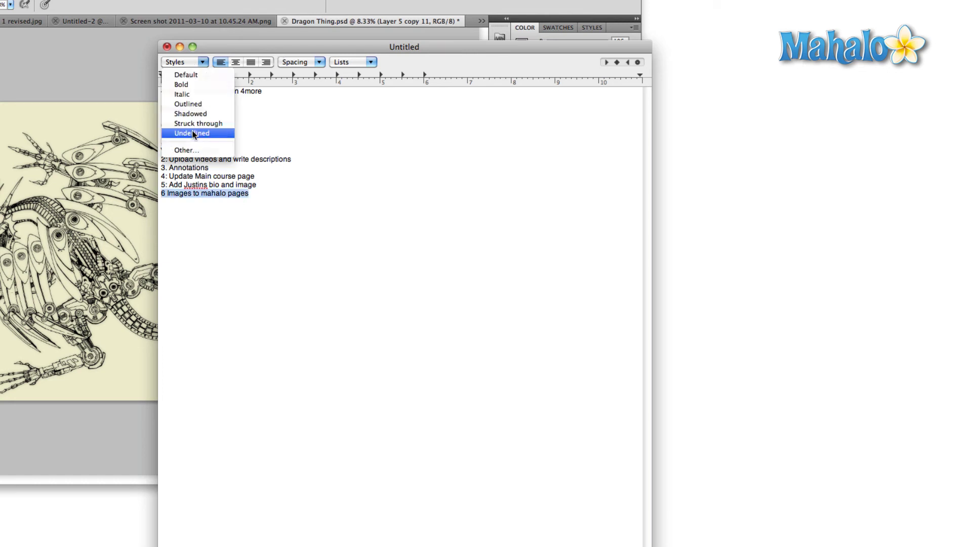
pyautogui.click(197, 124)
pyautogui.click(268, 200)
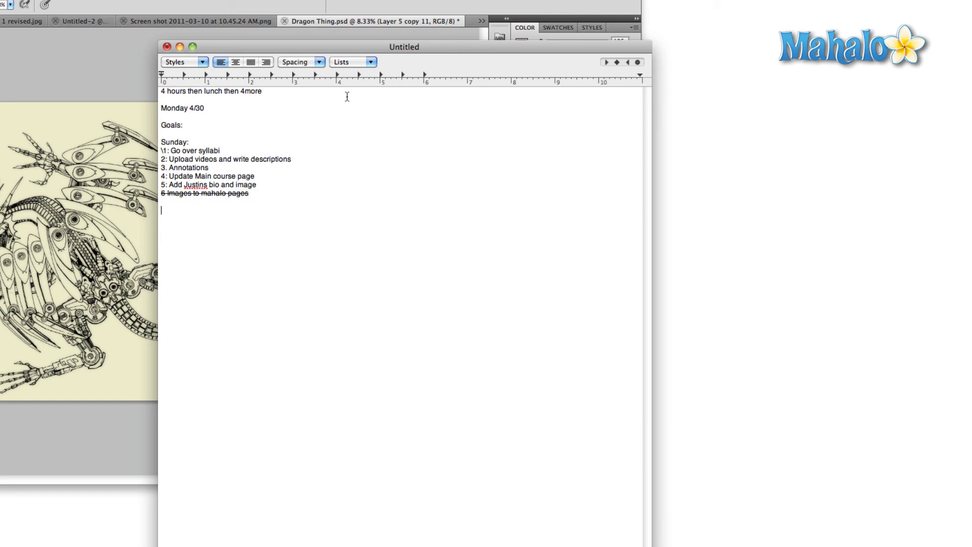
# - Add a 1) 2) 3) numbered list with item 1, indented sub-points, and Item 2
pyautogui.click(354, 63)
pyautogui.click(357, 132)
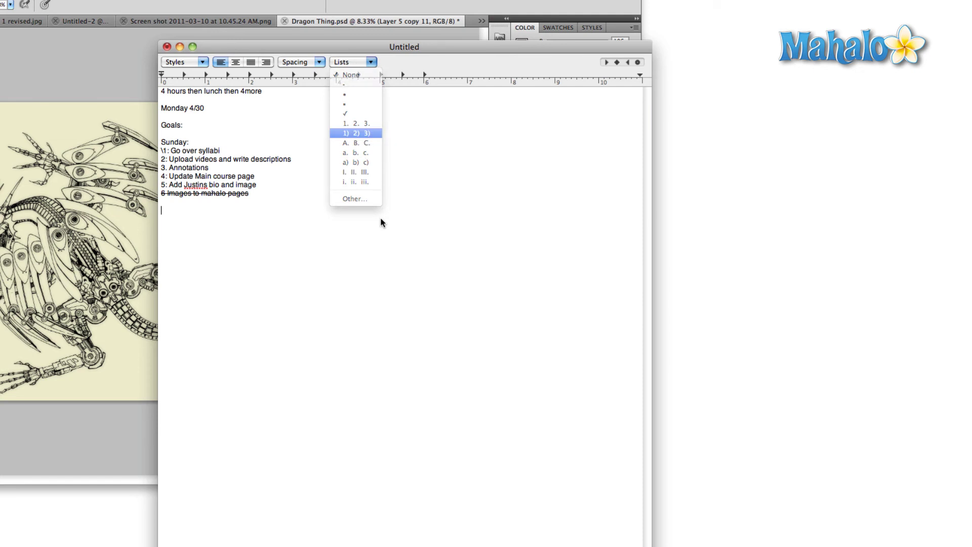
pyautogui.write('item 1')
pyautogui.press('Return')
pyautogui.press('Tab')
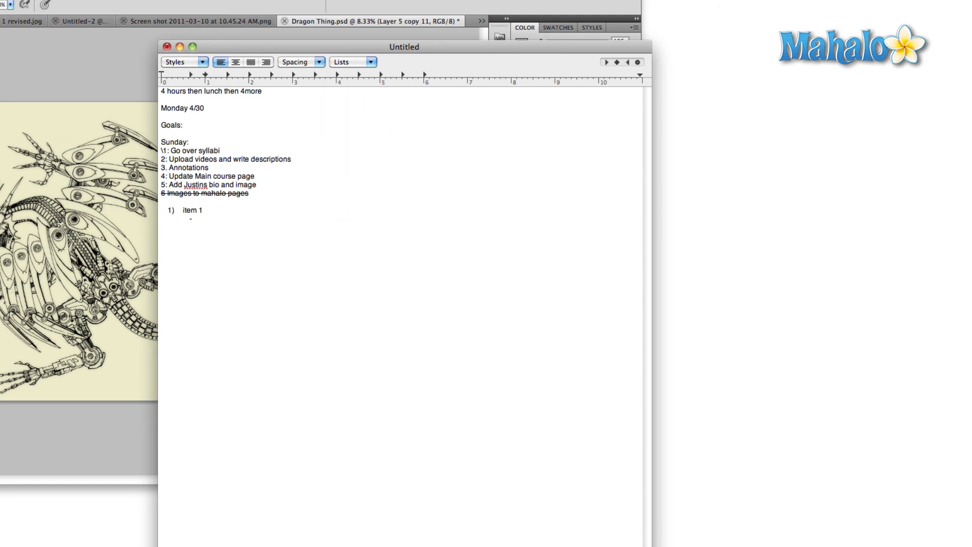
pyautogui.write('1')
pyautogui.press('Return')
pyautogui.write('23')
pyautogui.press('Return')
pyautogui.write('3')
pyautogui.press('Return')
pyautogui.press('Return')
pyautogui.write('Item 2')
pyautogui.press('Return')
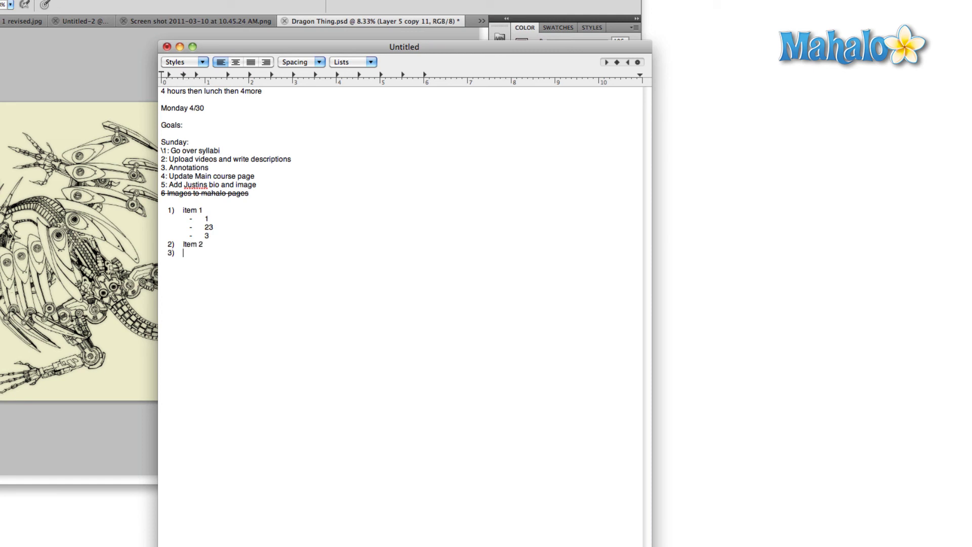